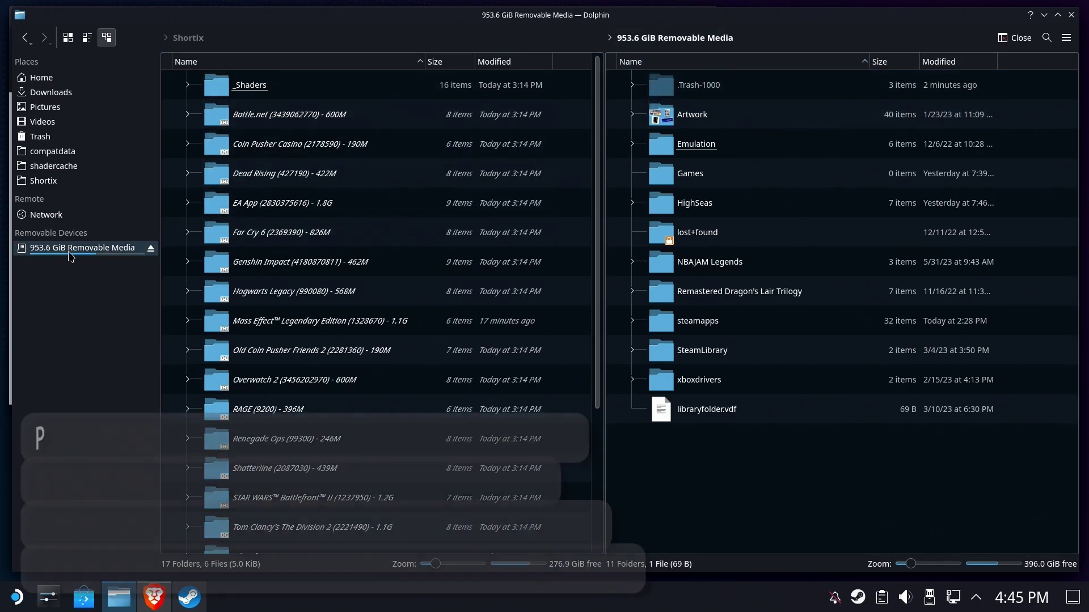
Create a Backups folder at the SD card root and open it
right_click(720, 287)
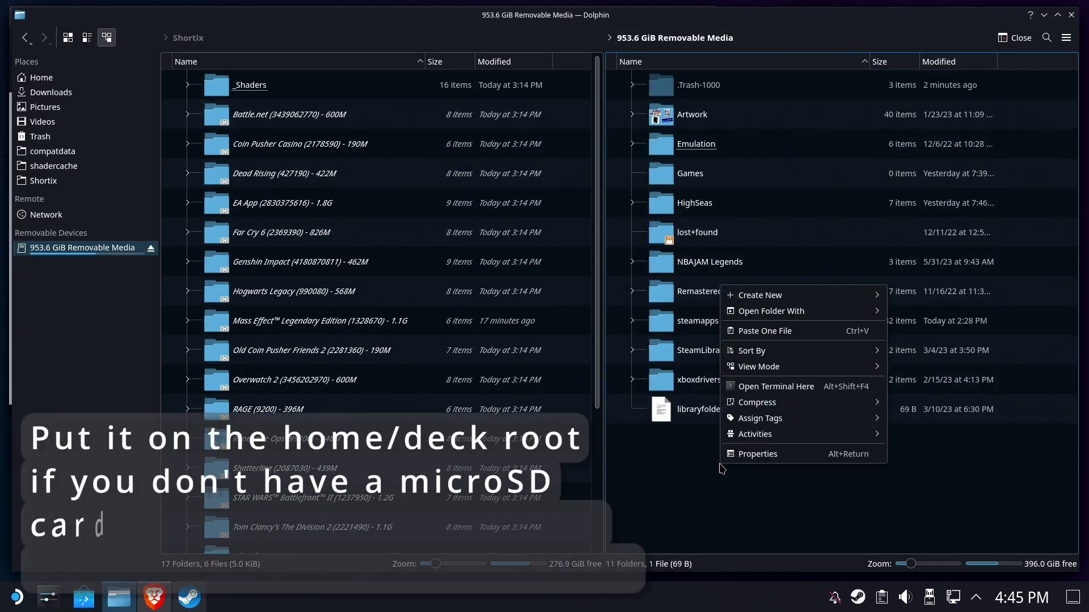
mouse_move(785, 296)
click(910, 295)
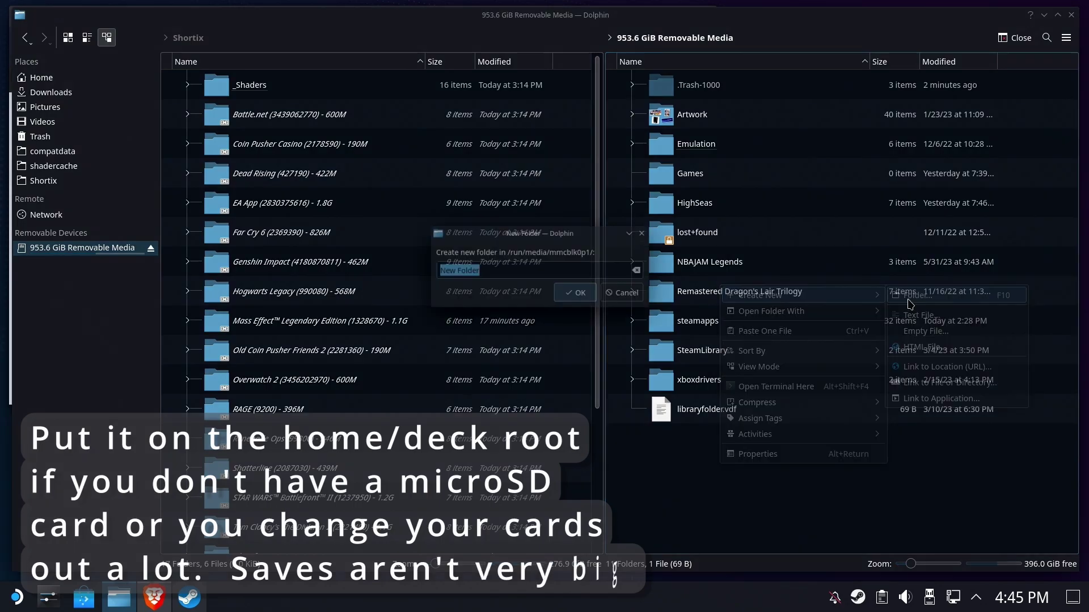
key(Return)
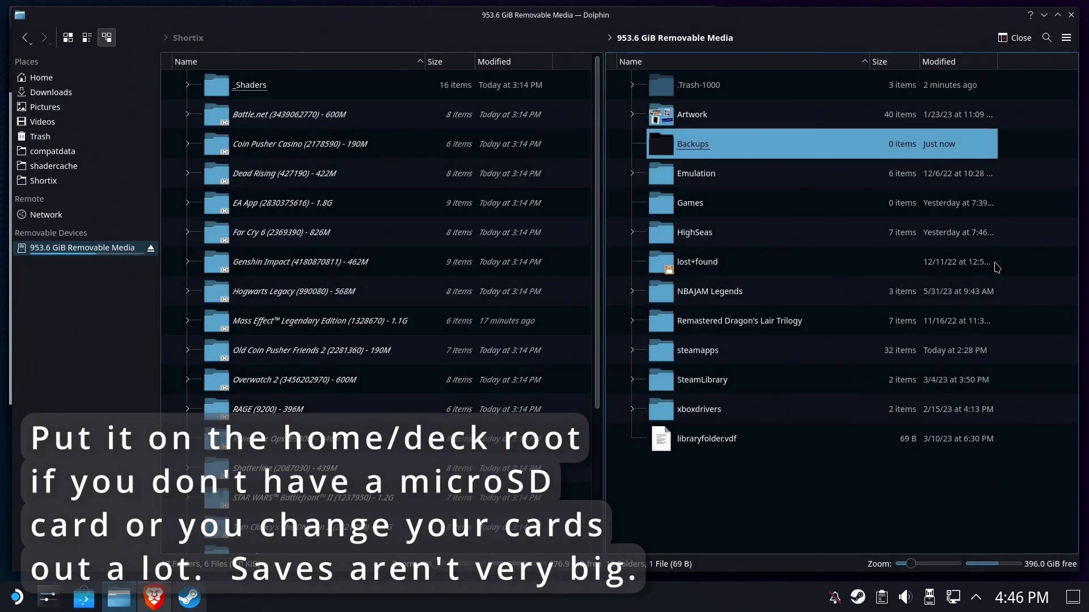
double_click(713, 149)
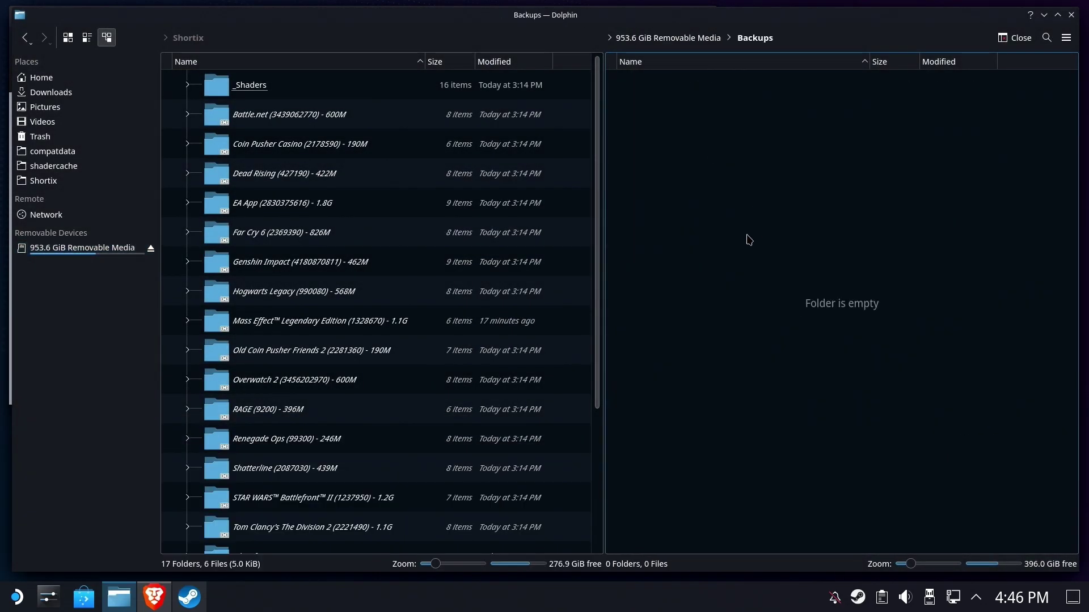
Inside Backups, create the Game Save Locations and Game Save Backups folders
right_click(780, 281)
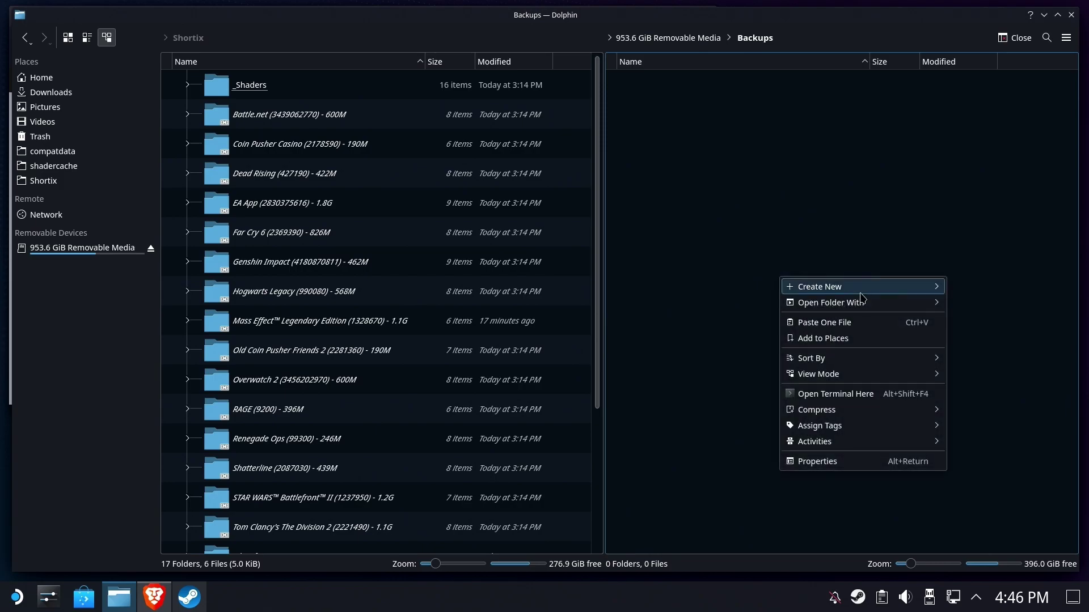
mouse_move(859, 286)
click(970, 285)
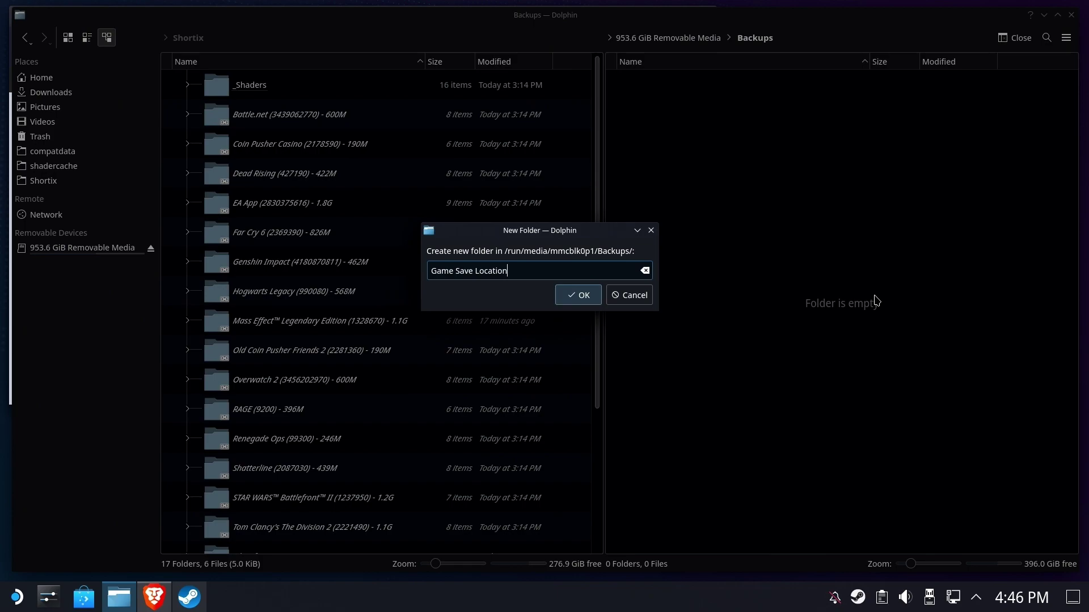
key(Return)
right_click(756, 242)
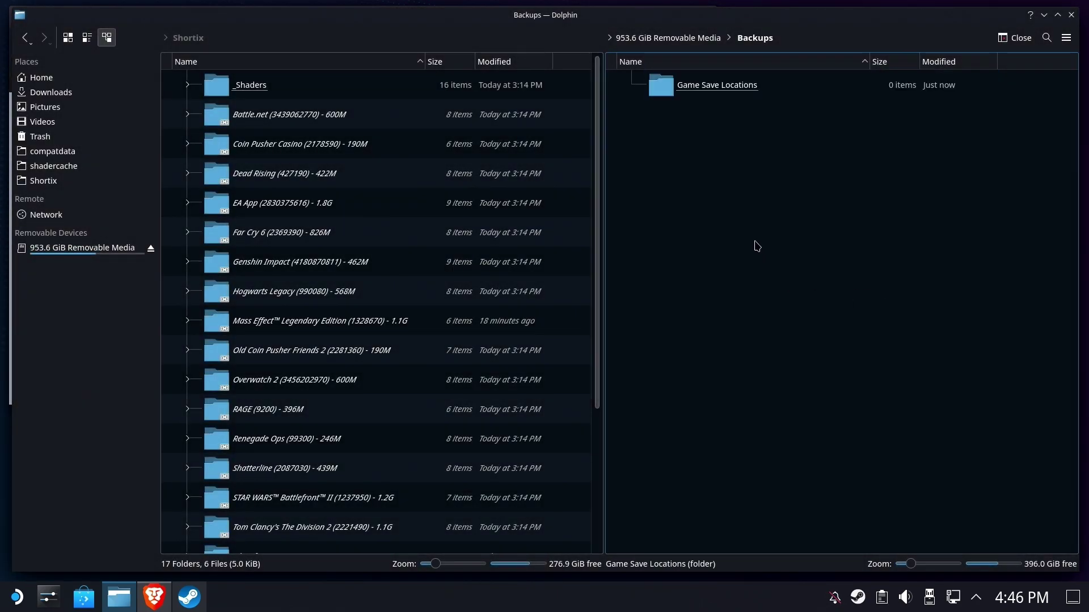
mouse_move(794, 255)
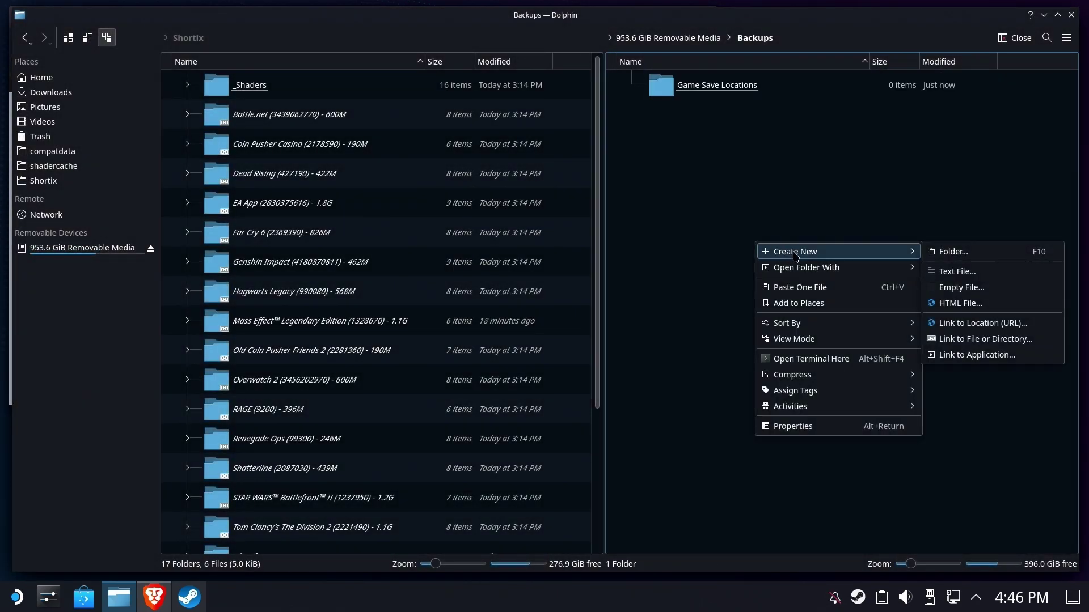
click(933, 256)
text(Game Sa)
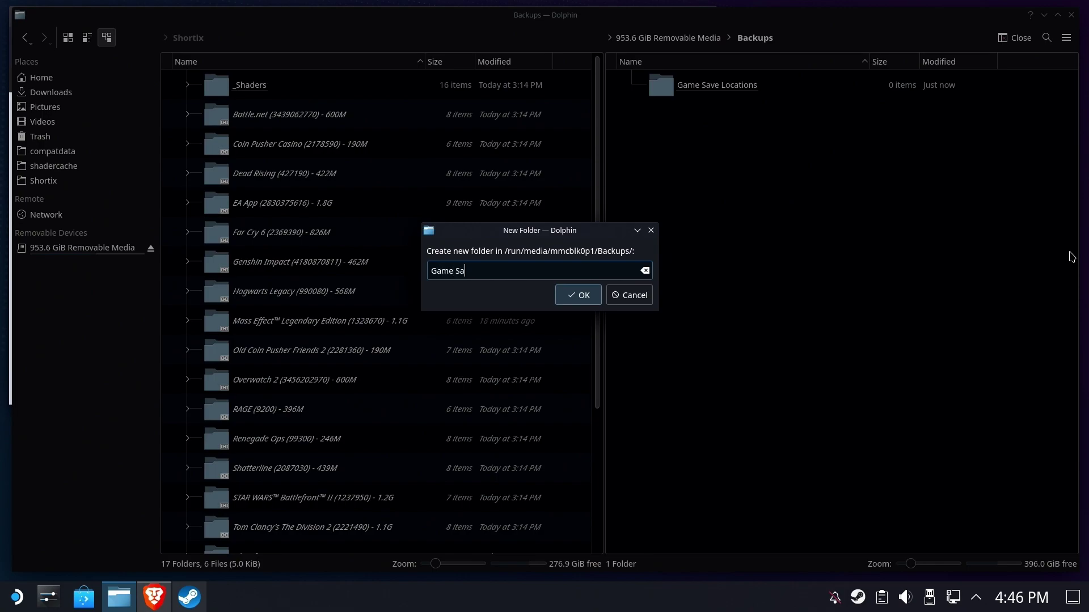
text(ve Backups)
key(Return)
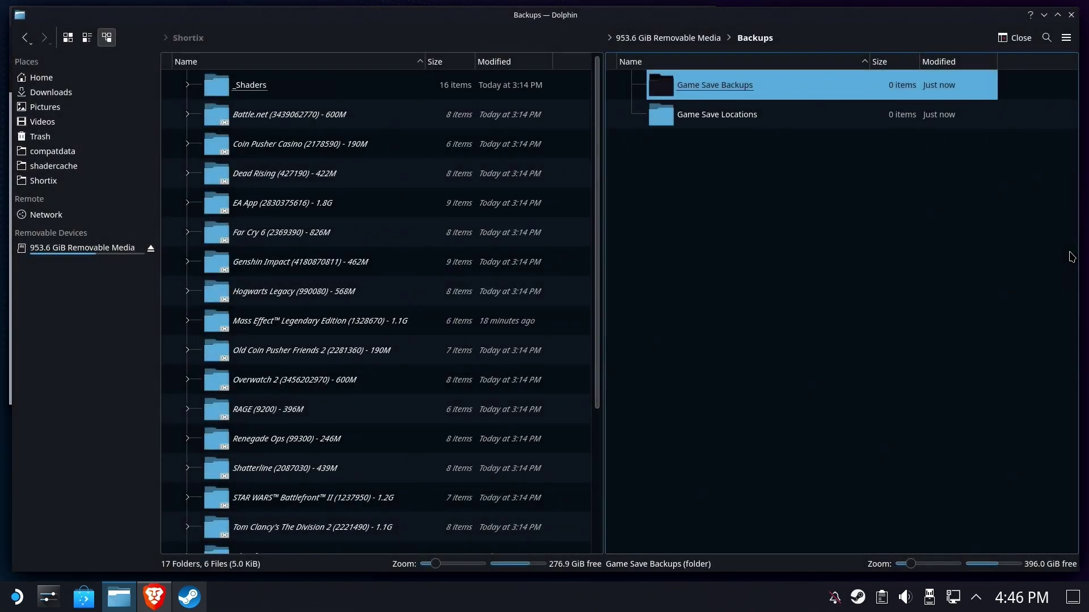
Open Game Save Locations and arrange the windows to reach the Mass Effect Legendary Edition folder
click(904, 272)
drag(448, 244, 824, 45)
drag(727, 242, 367, 109)
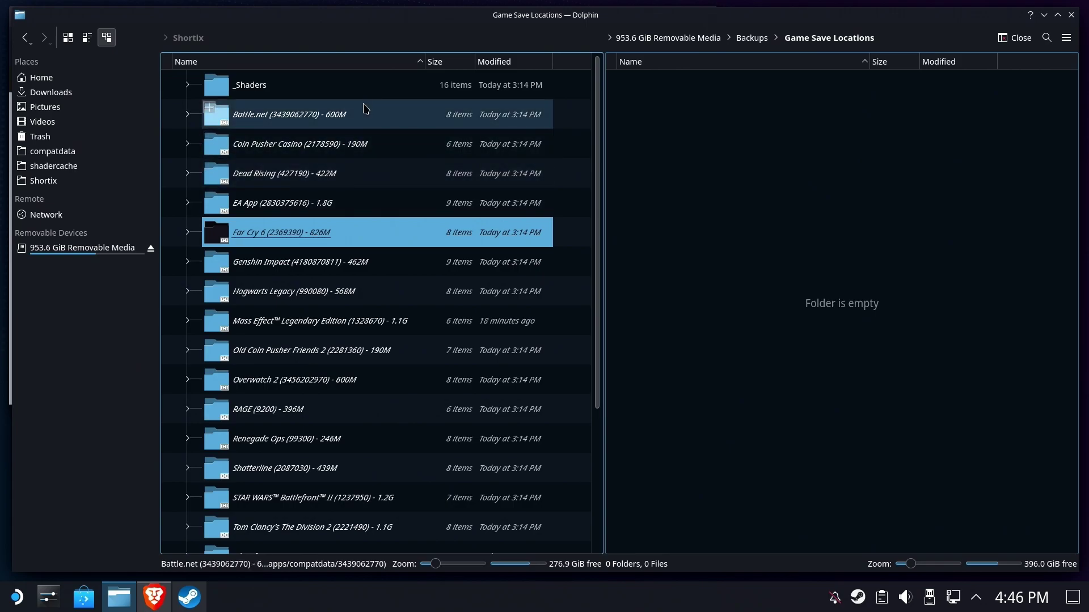
drag(356, 147, 288, 323)
Search PCGamingWiki for 'mass' and scroll Mass Effect Legendary Edition's page to its Documents\BioWare save location
drag(172, 605, 479, 144)
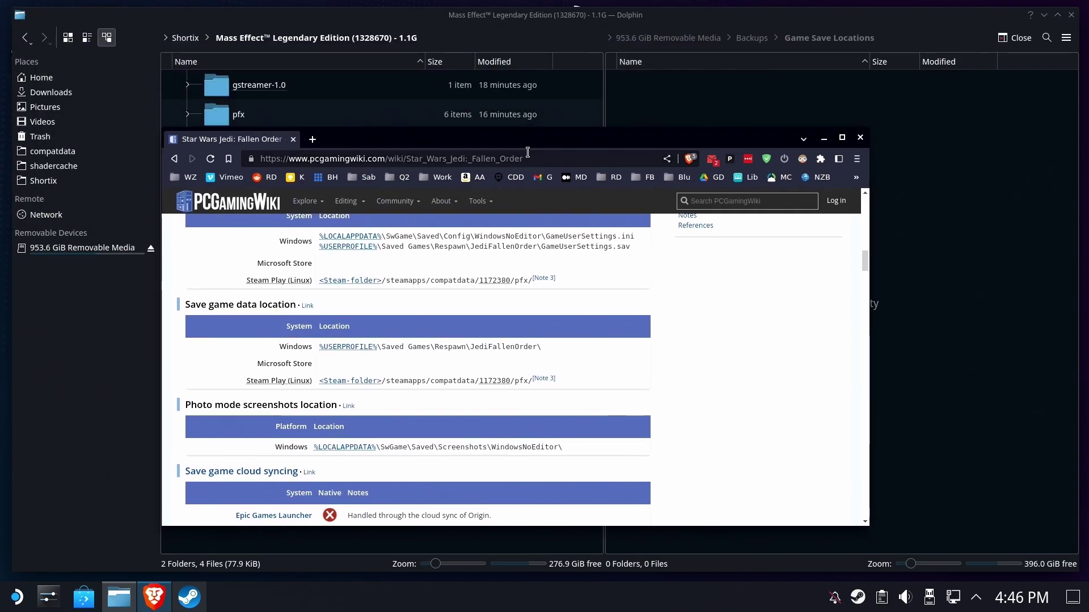
click(717, 202)
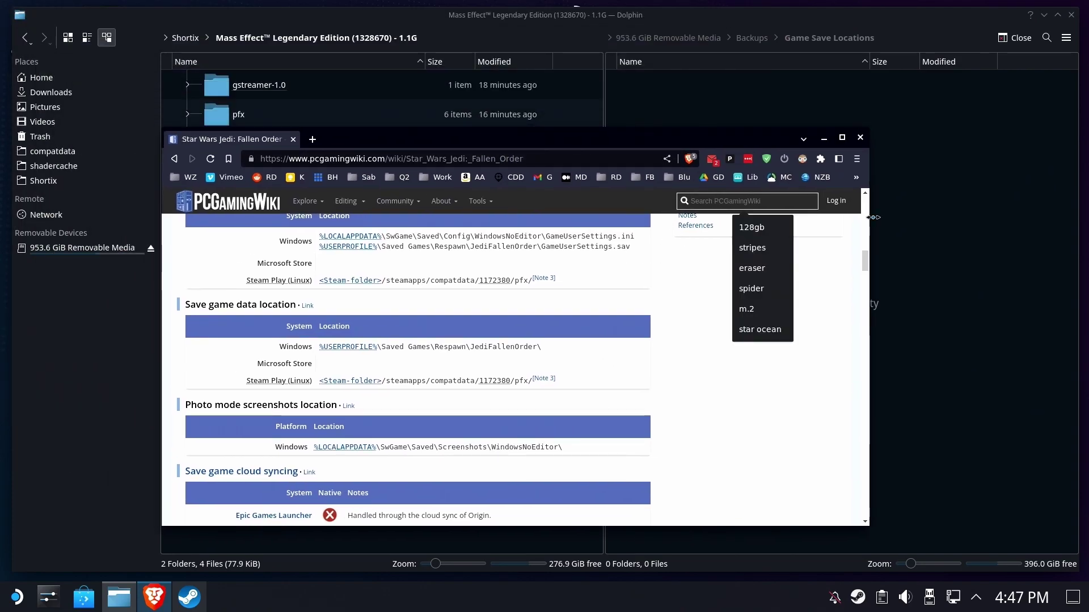
text(mass effect)
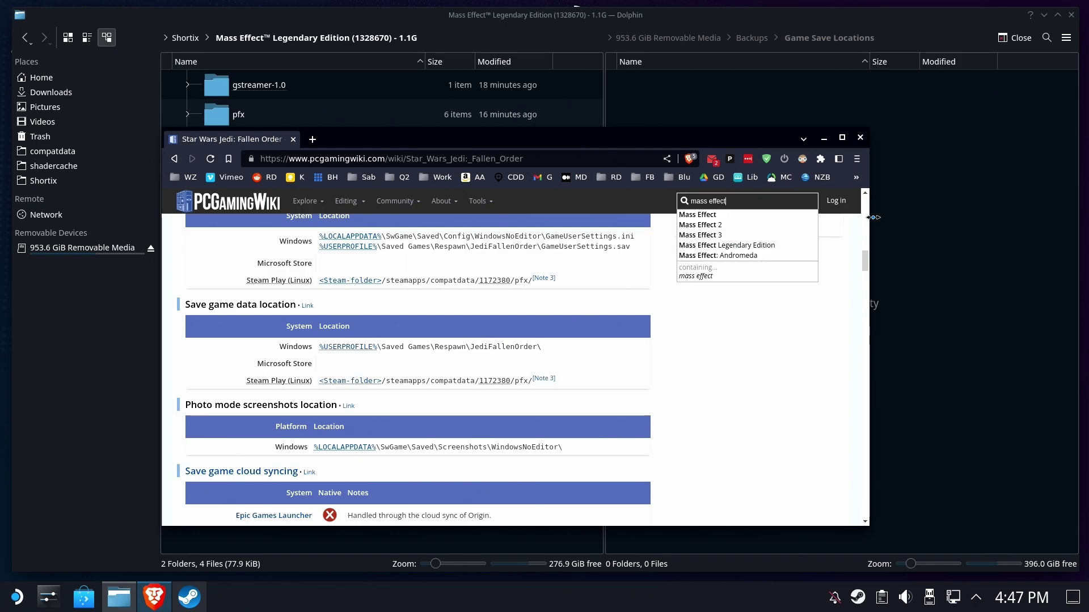
click(726, 245)
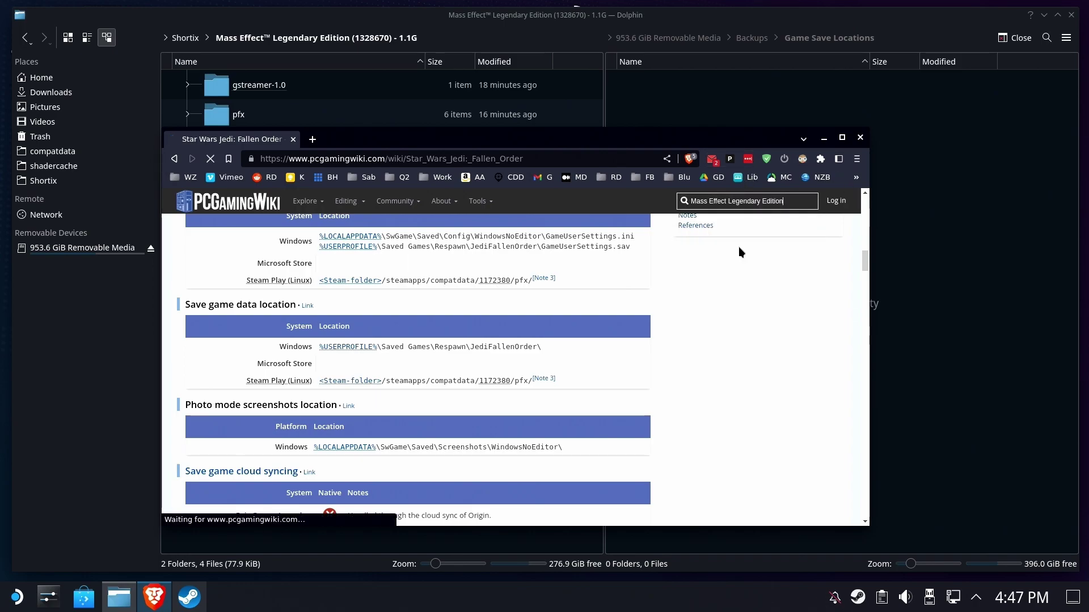
scroll(502, 289, down, 10)
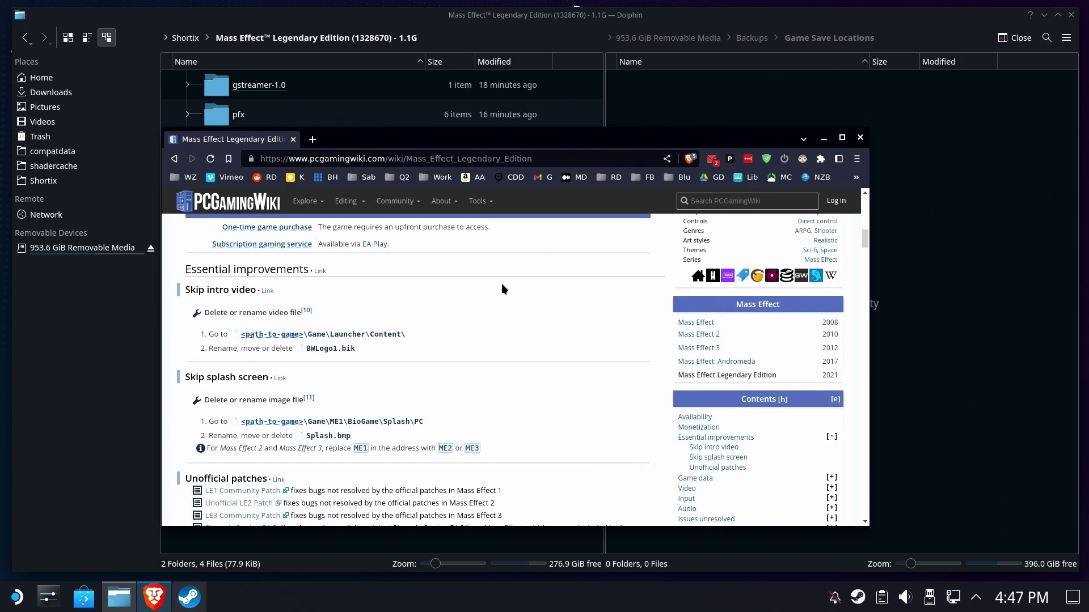
scroll(502, 289, down, 8)
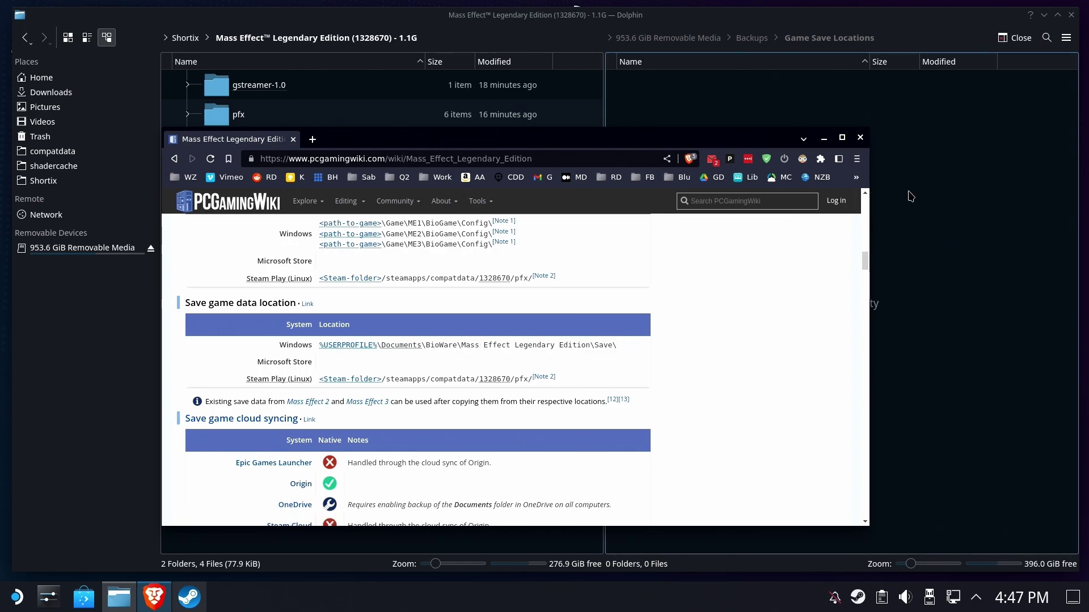
Go to the Shortix folder and launch Protontricks with Mass Effect Legendary Edition selected
click(927, 195)
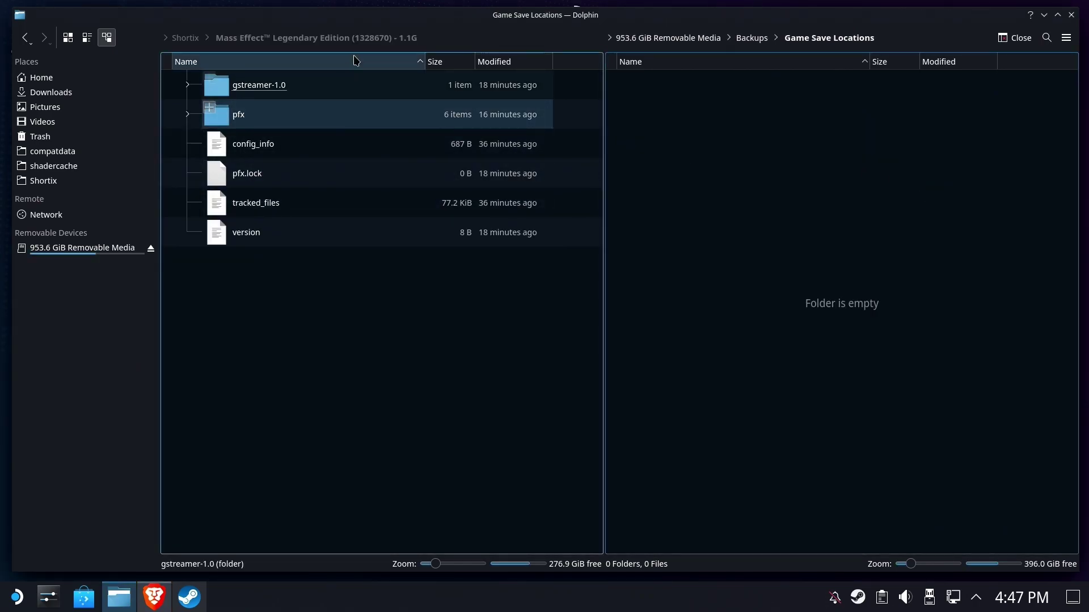
click(294, 38)
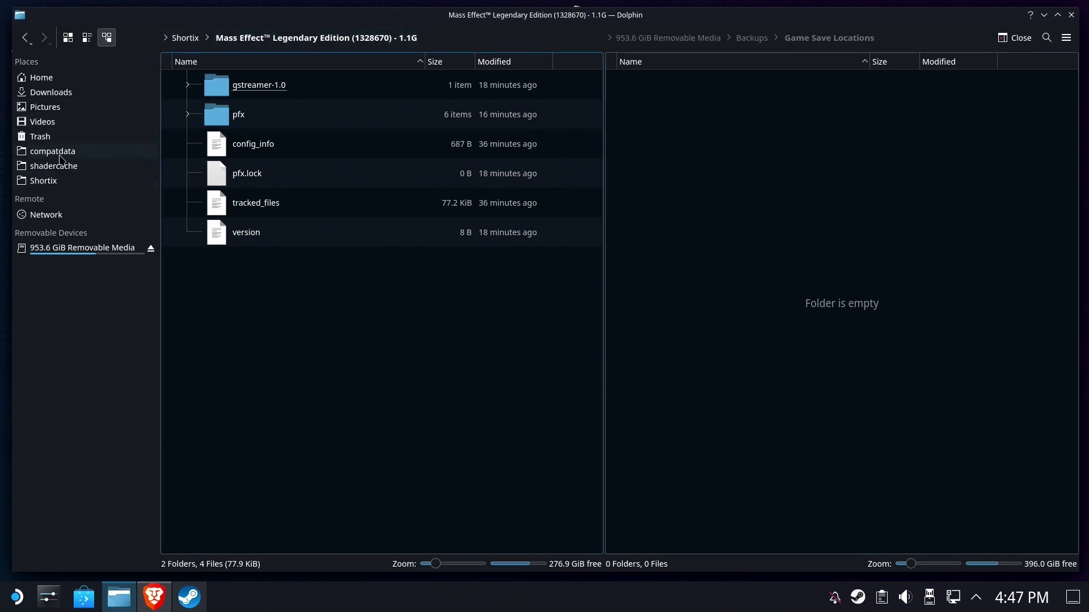
click(52, 185)
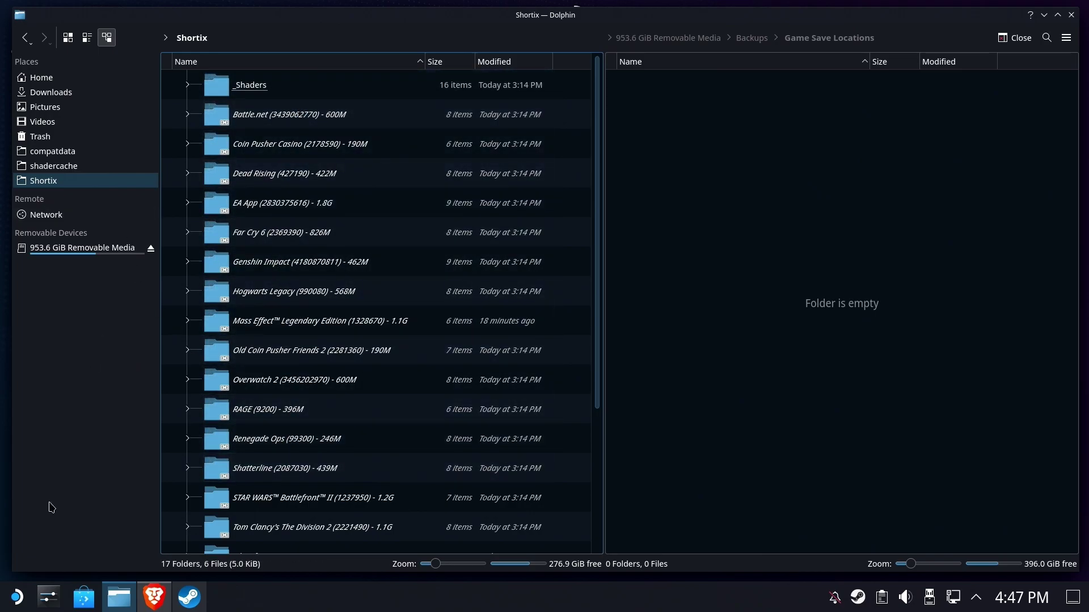
key(super)
mouse_move(91, 414)
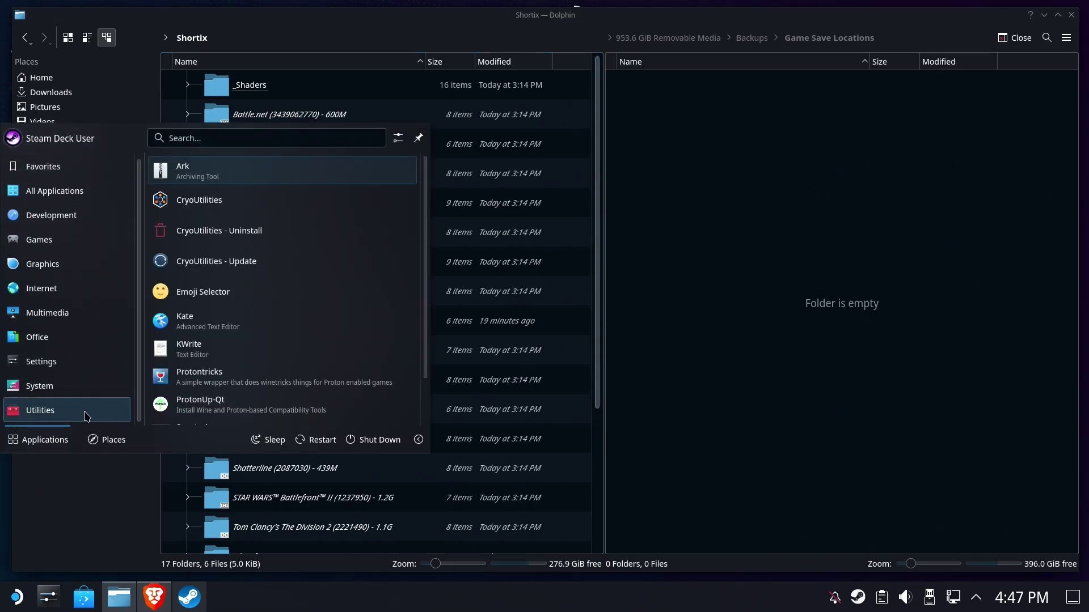
click(188, 387)
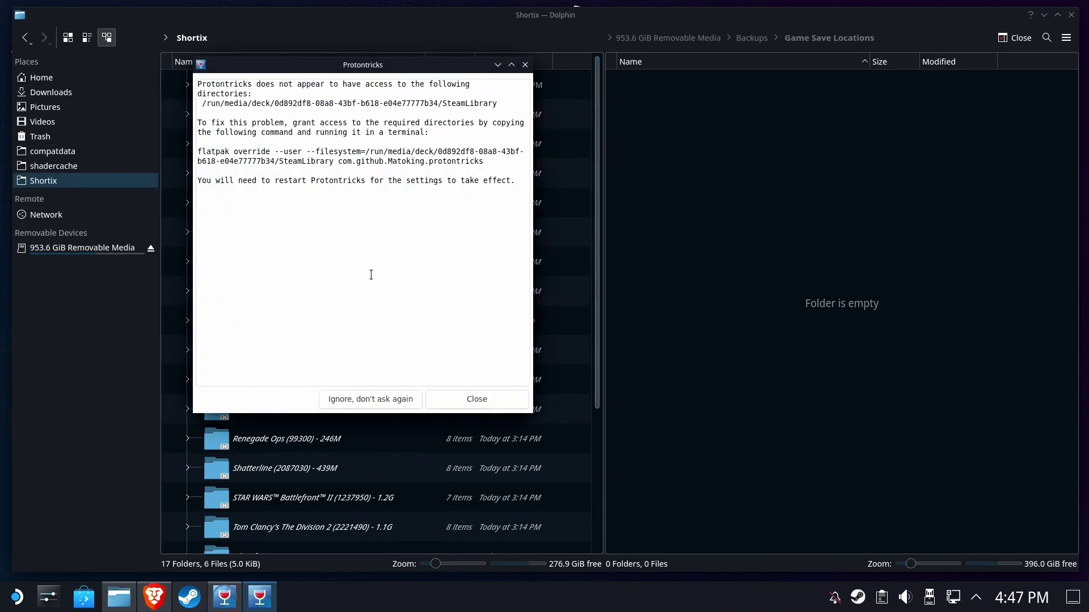
click(476, 398)
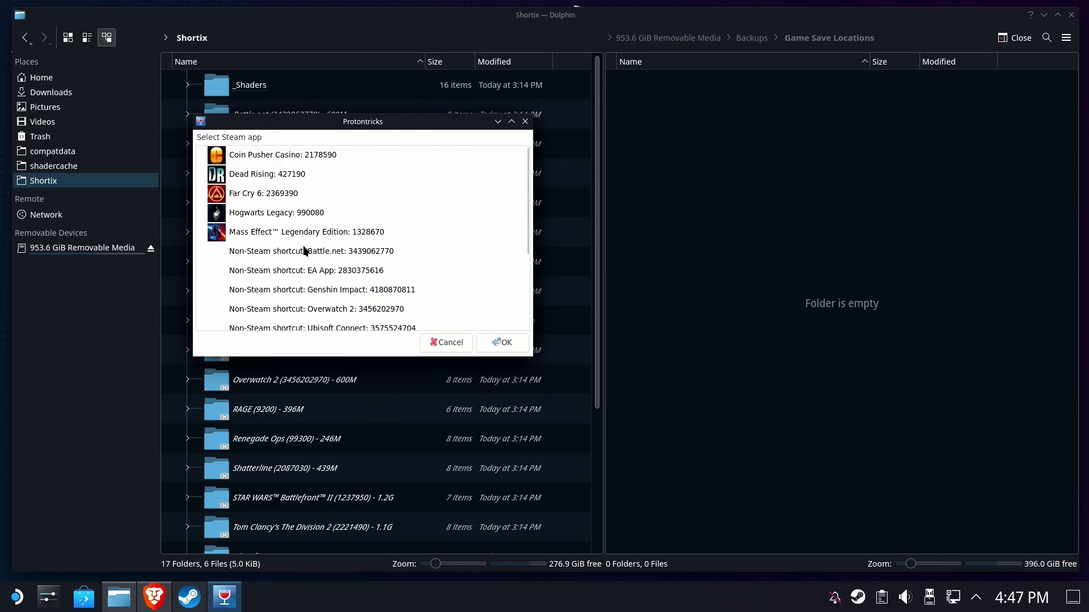
click(359, 239)
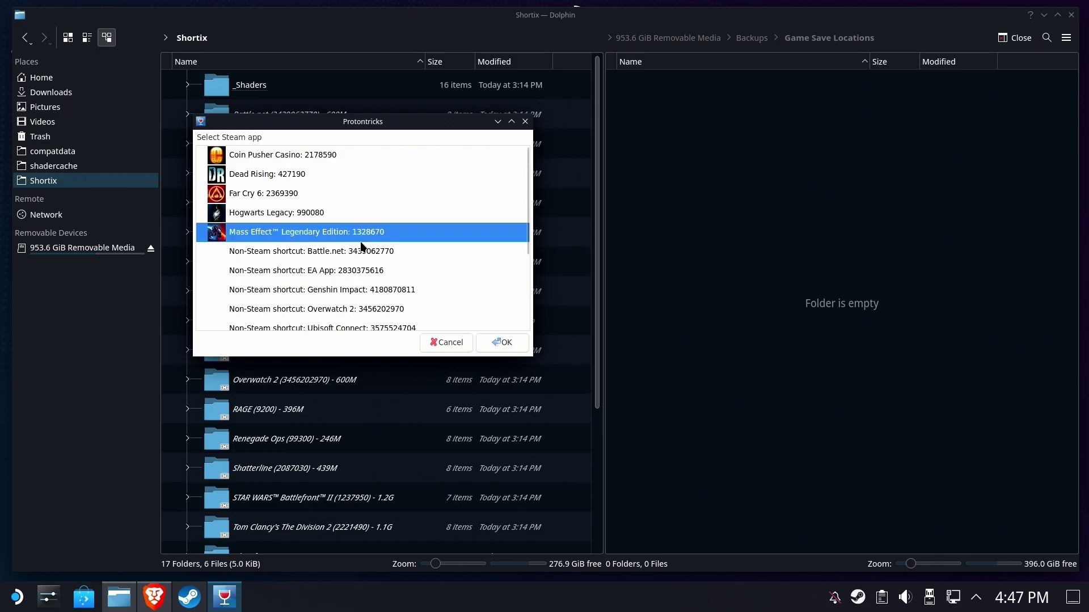
Browse compatdata to the 1328670 prefix folder, then return to Shortix
click(351, 35)
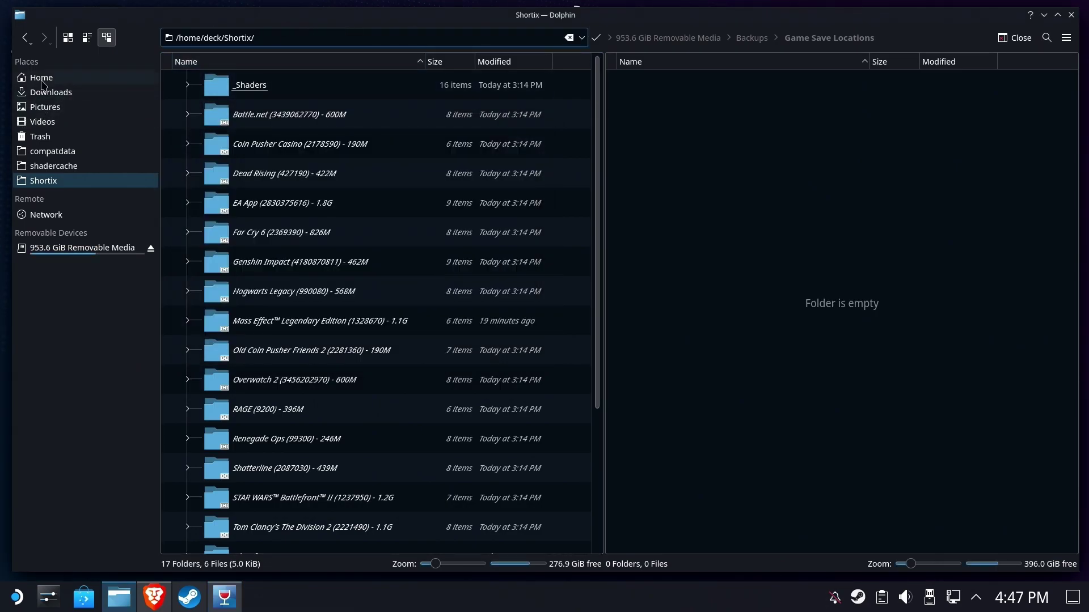
click(34, 152)
scroll(317, 196, down, 5)
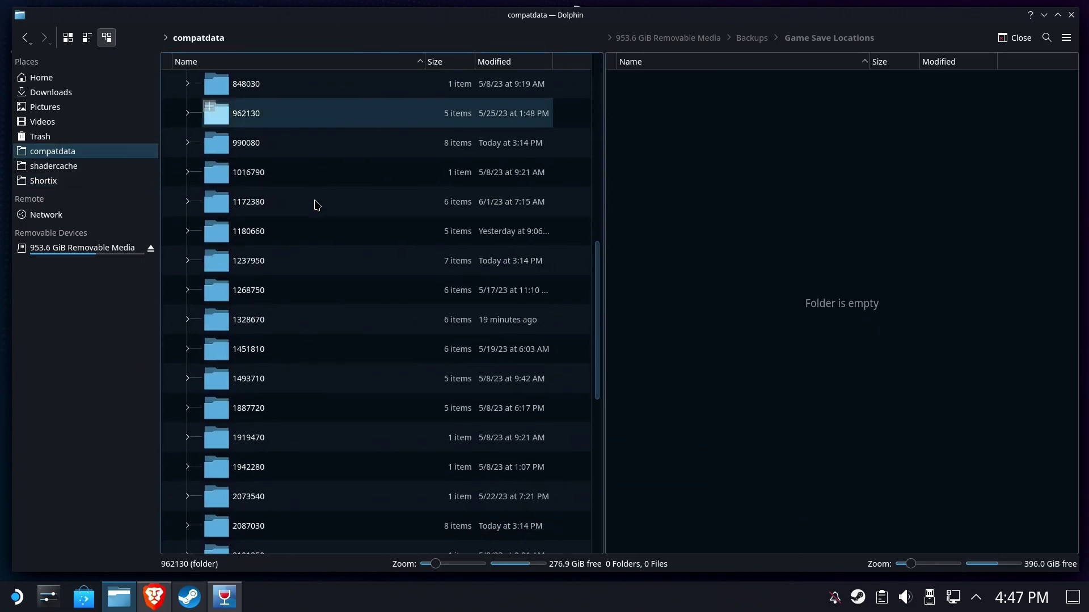
click(267, 324)
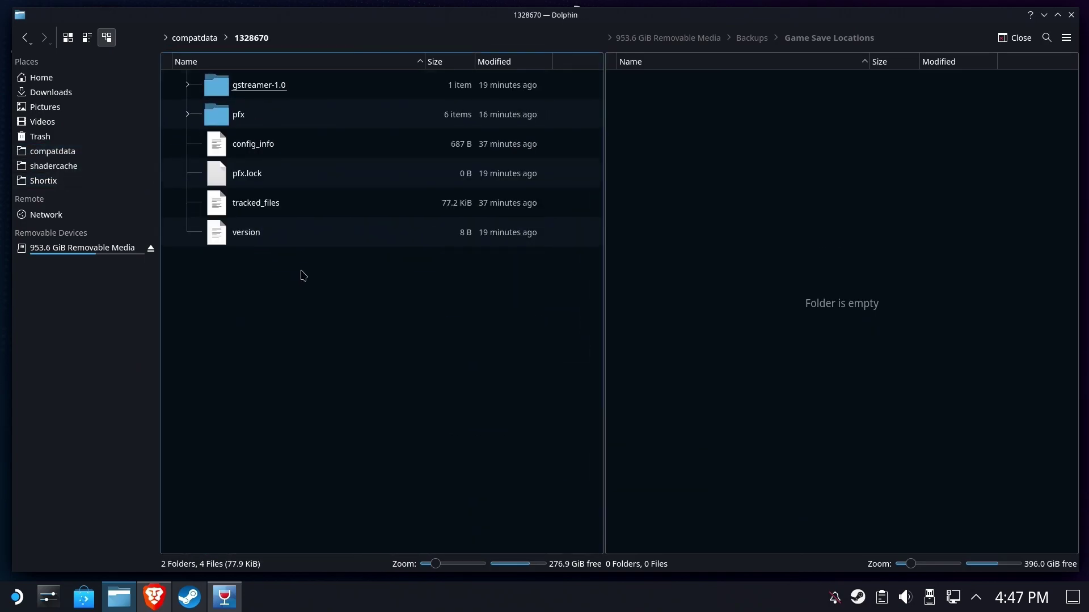
click(48, 185)
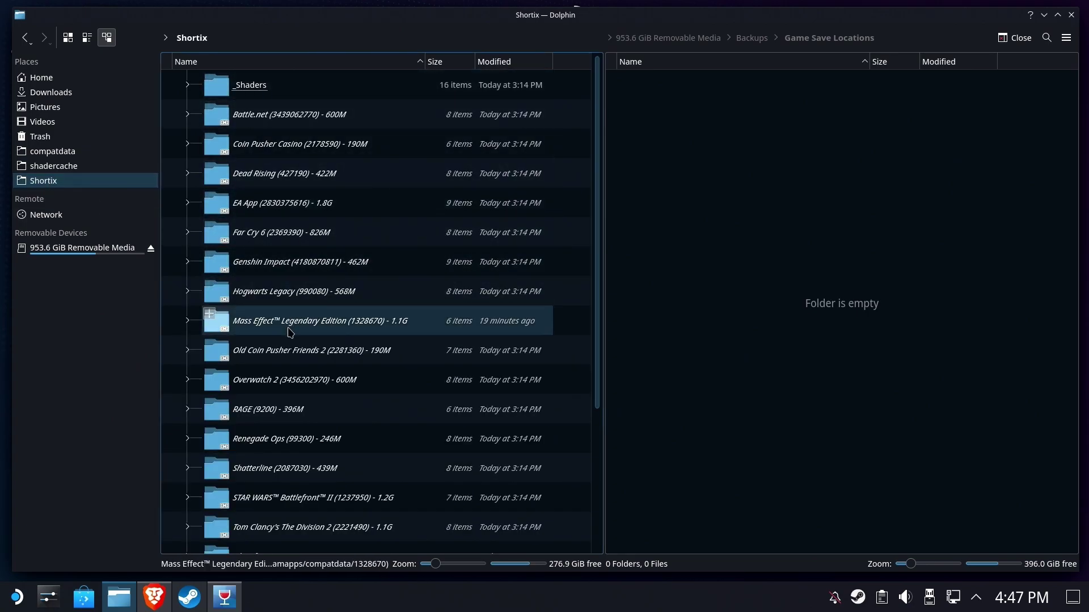
Navigate Mass Effect's prefix to Documents\BioWare and link the Mass Effect Legendary Edition folder into Game Save Locations
click(370, 328)
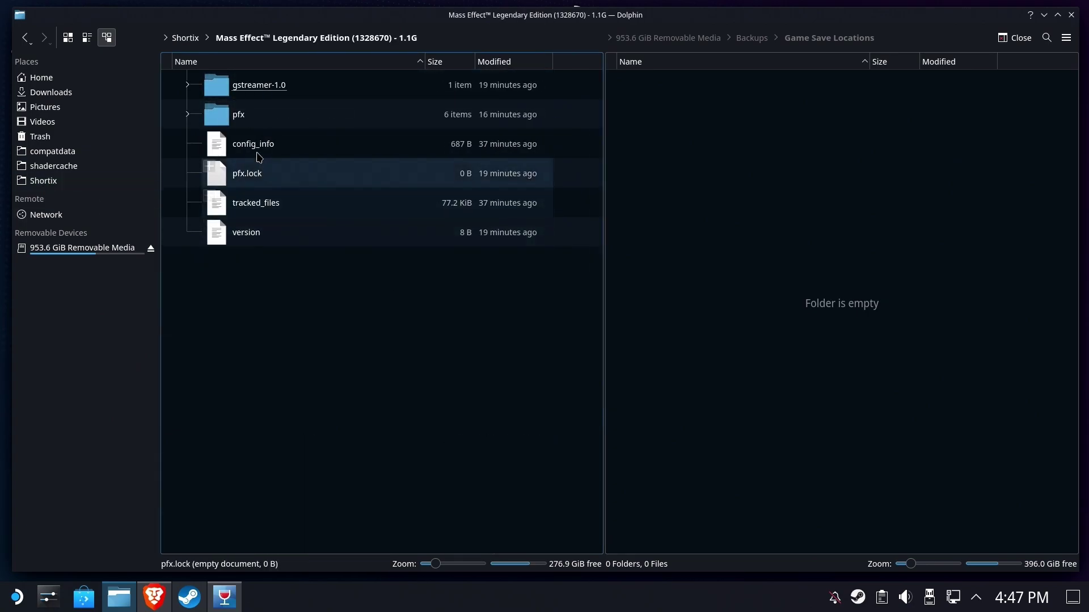
click(274, 112)
click(260, 120)
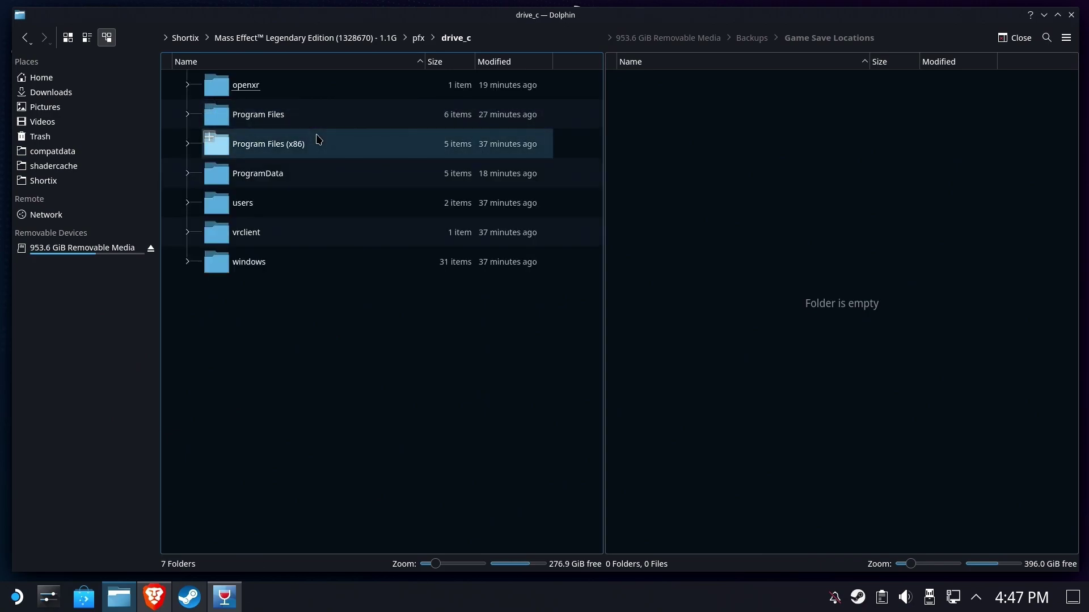
click(225, 202)
click(241, 115)
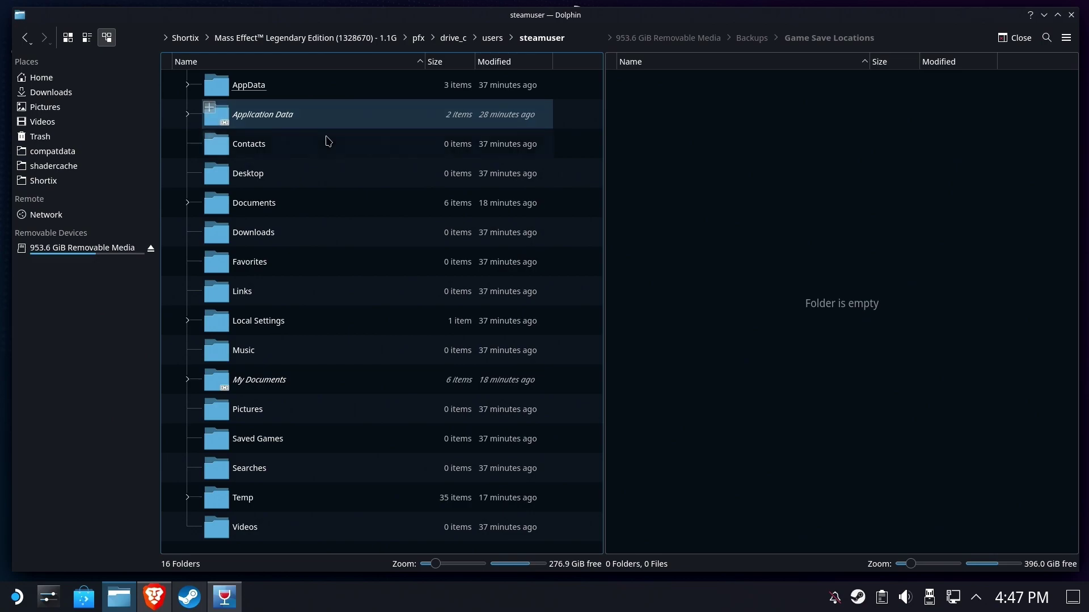
click(234, 203)
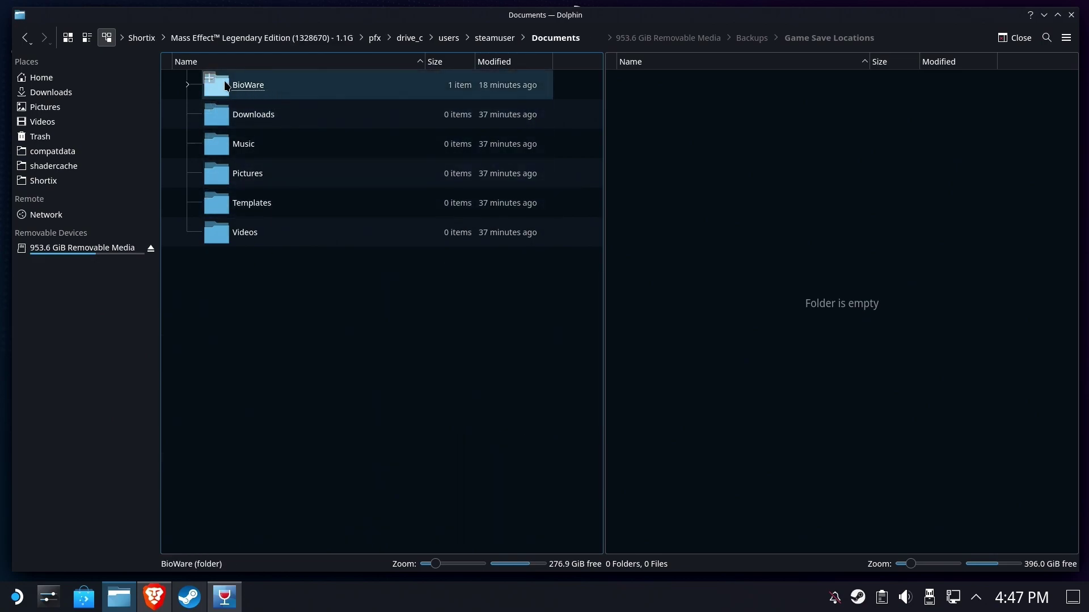
click(226, 85)
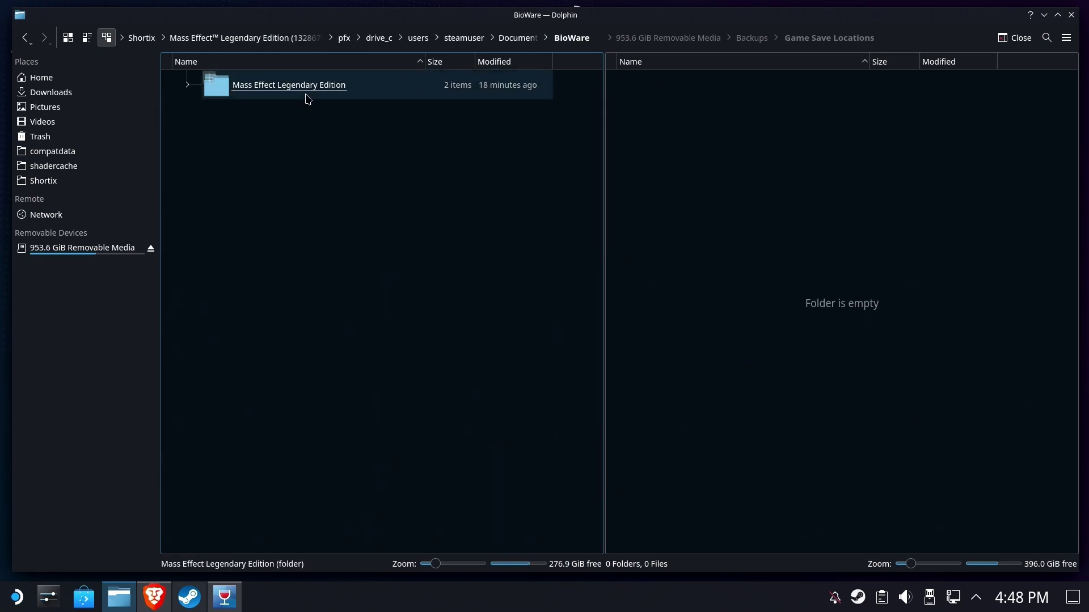
click(332, 94)
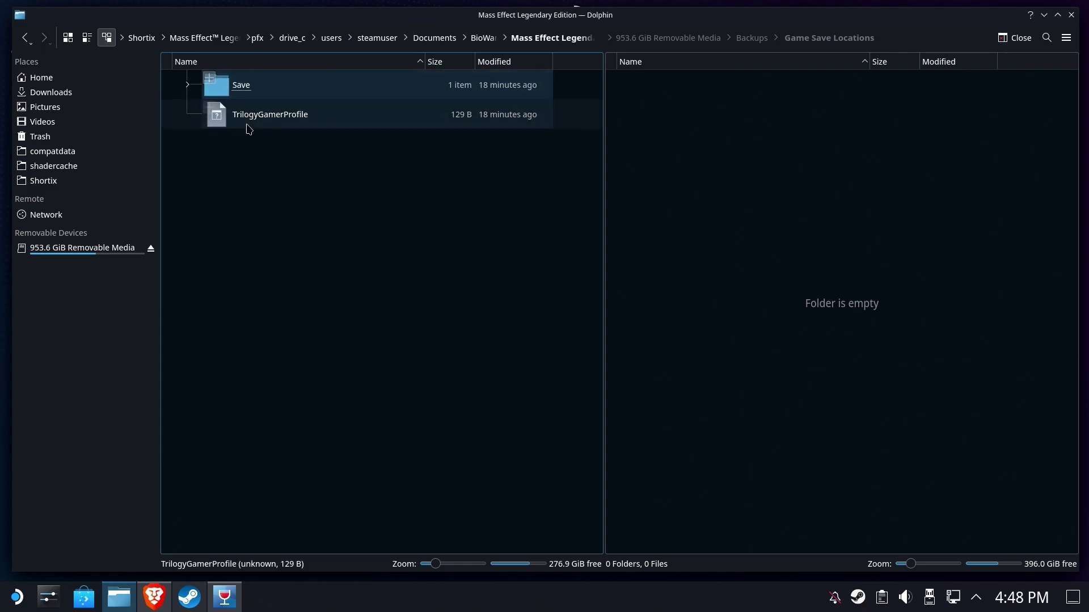
click(483, 38)
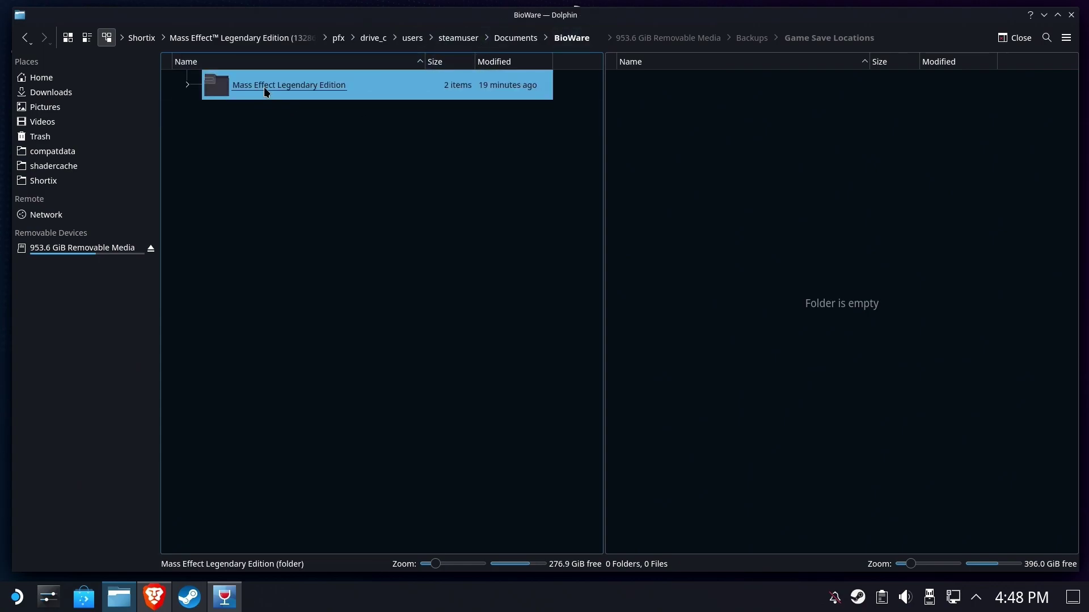
drag(263, 87, 794, 180)
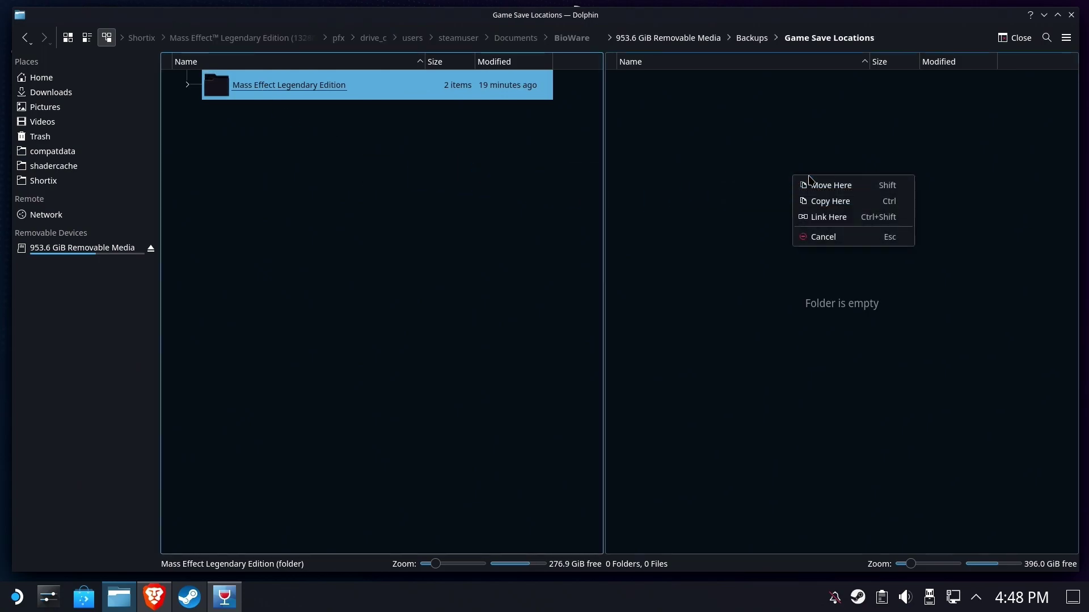
click(840, 218)
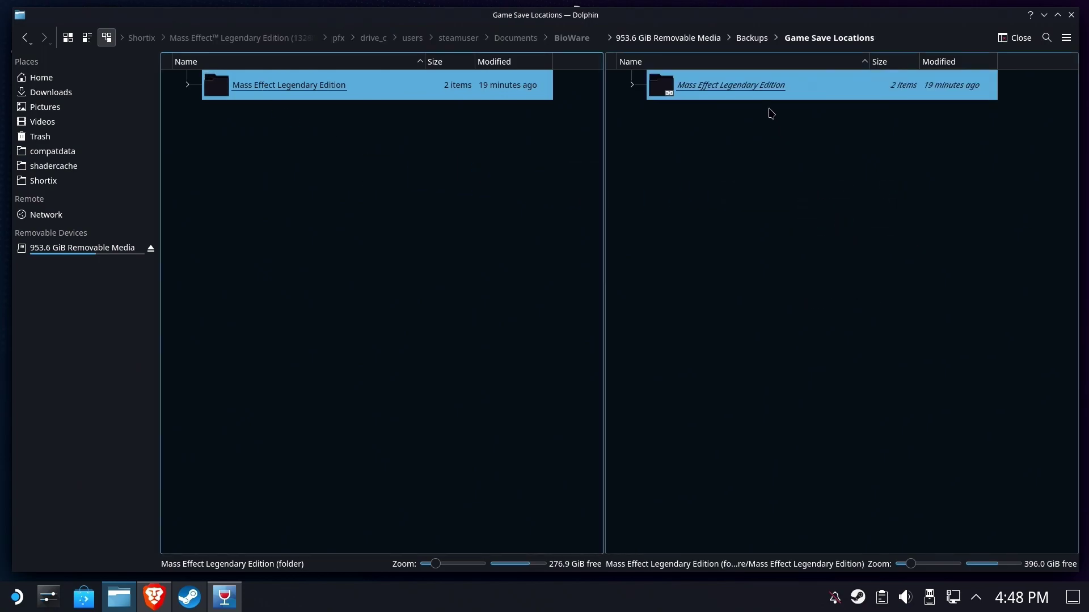
Return to Shortix and drill into STAR WARS Battlefront II's pfx folder down to steamuser
click(315, 169)
click(141, 38)
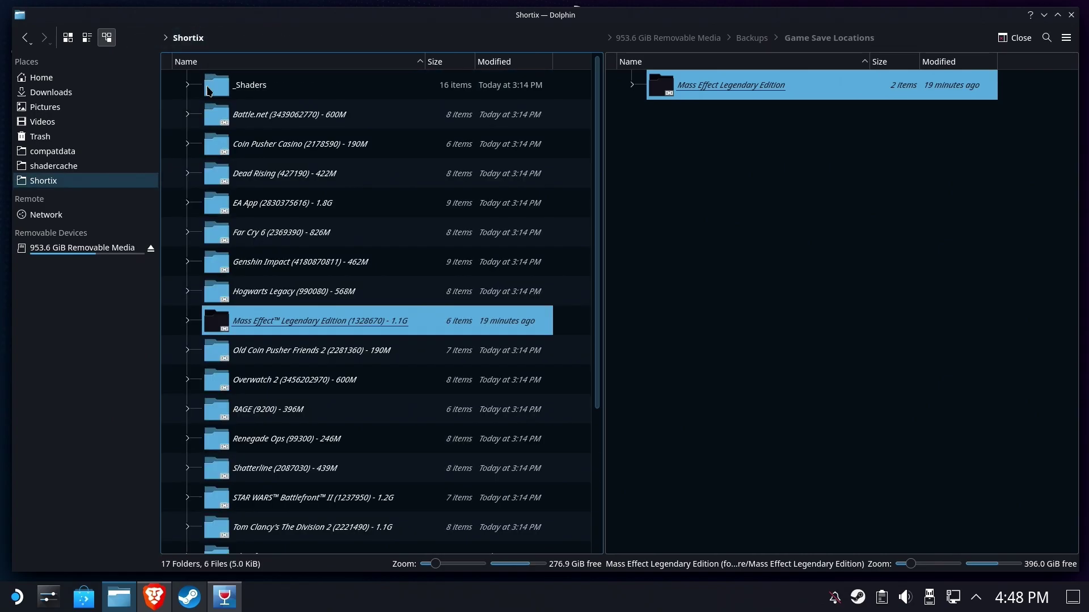
double_click(291, 498)
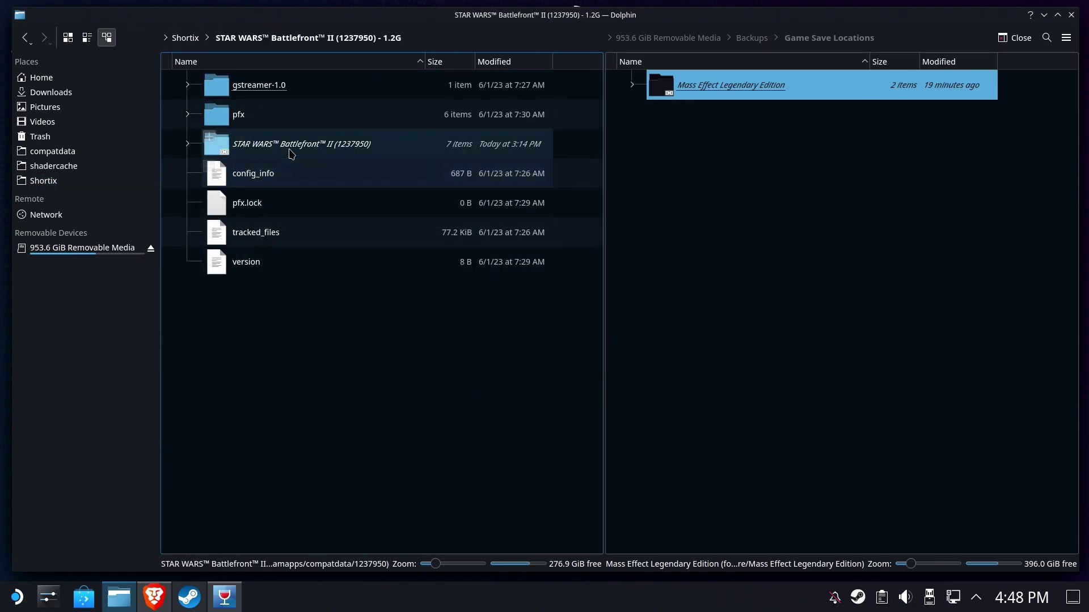
click(239, 122)
double_click(239, 119)
double_click(238, 114)
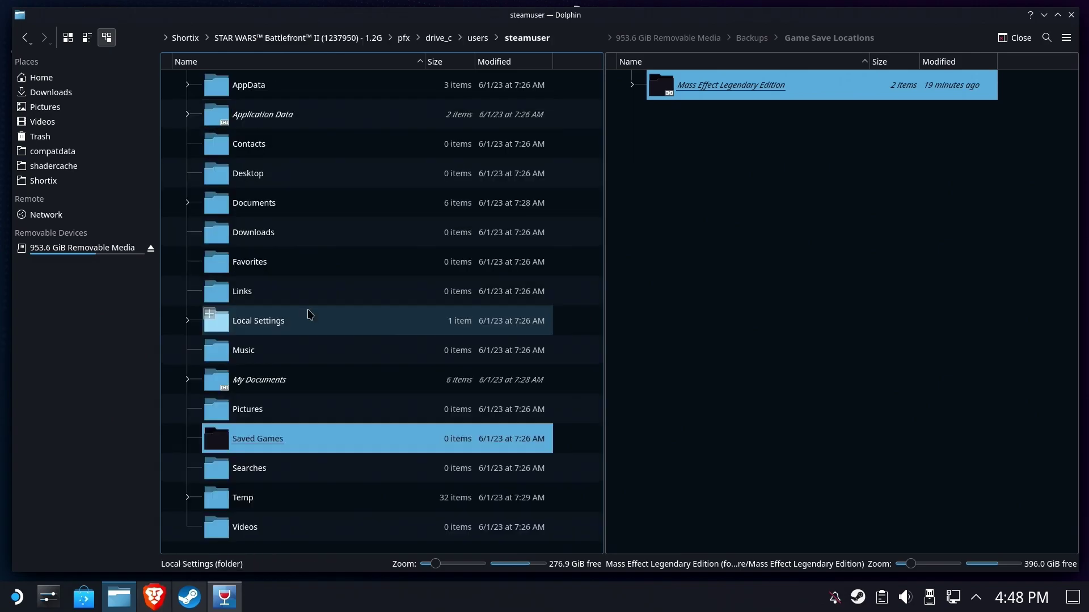
Search PCGamingWiki for 'star wars' and find Battlefront II (2017)'s Documents\STAR WARS Battlefront II\settings save path
click(163, 601)
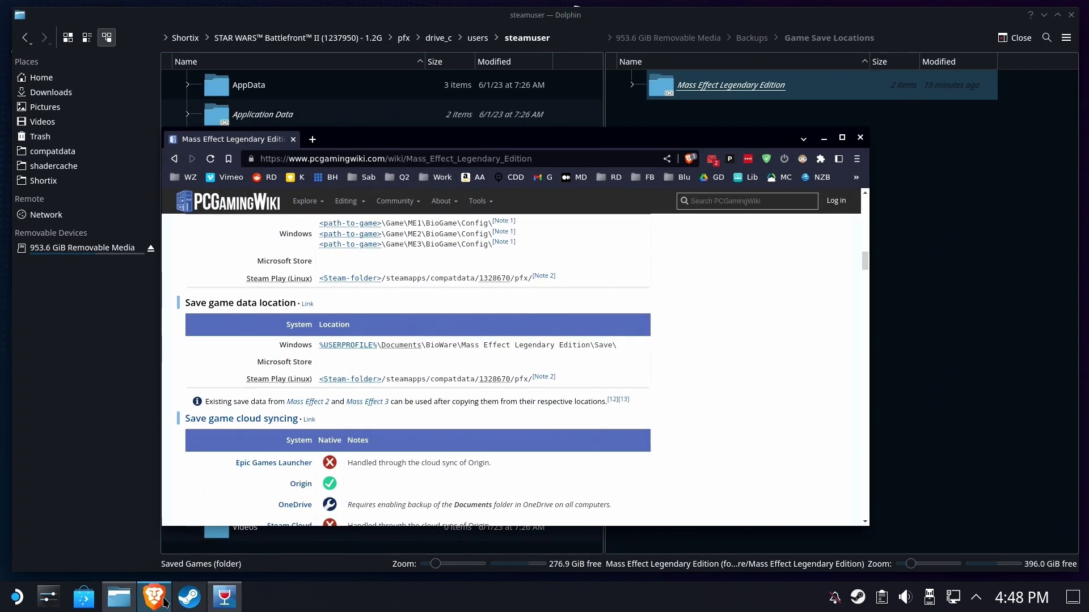
click(764, 200)
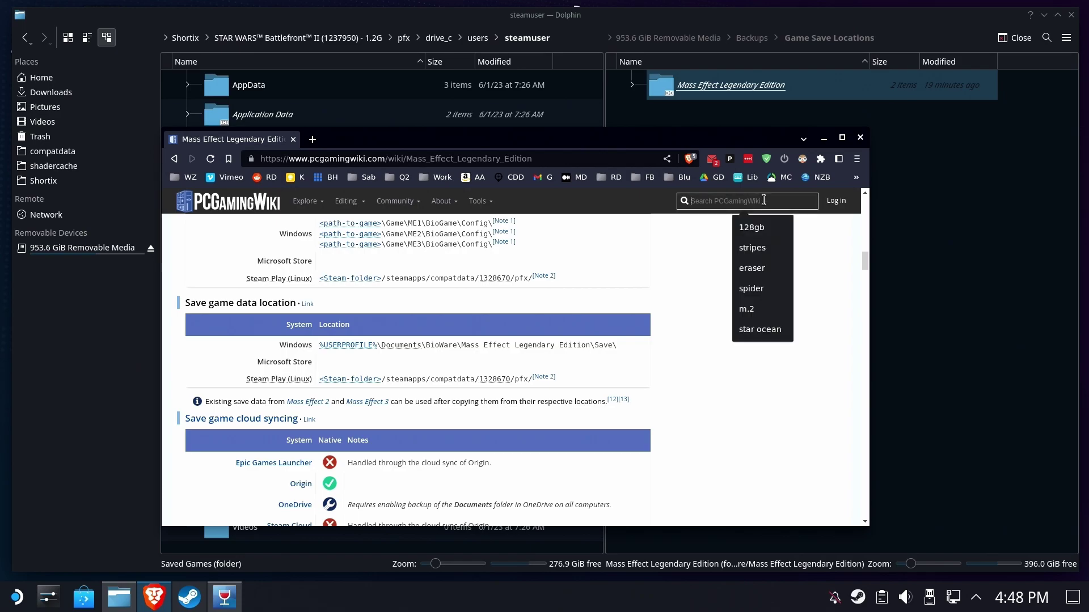
text(star)
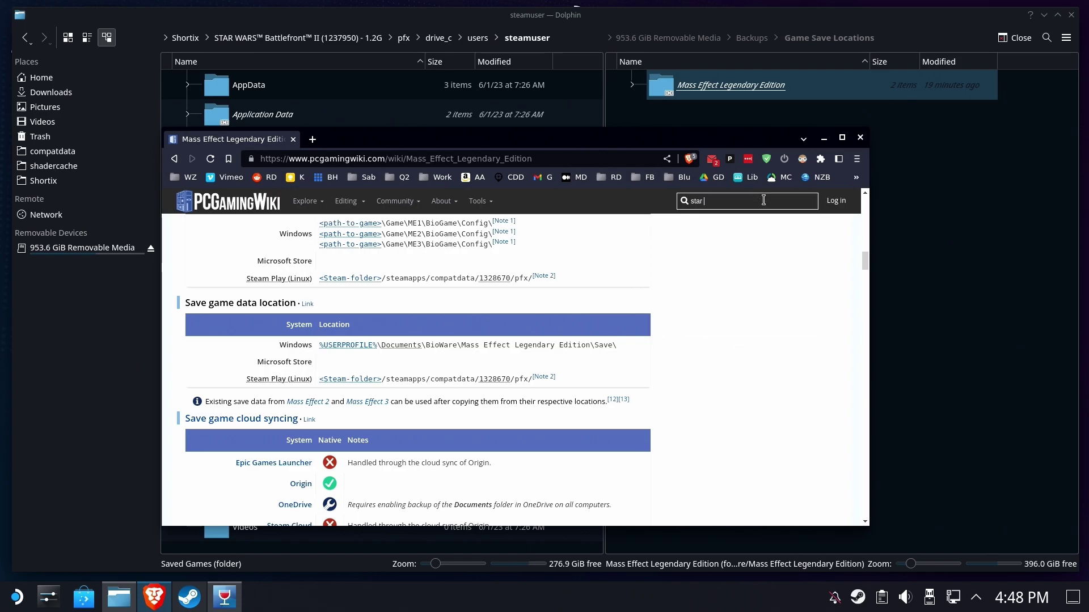
text( wars)
click(760, 274)
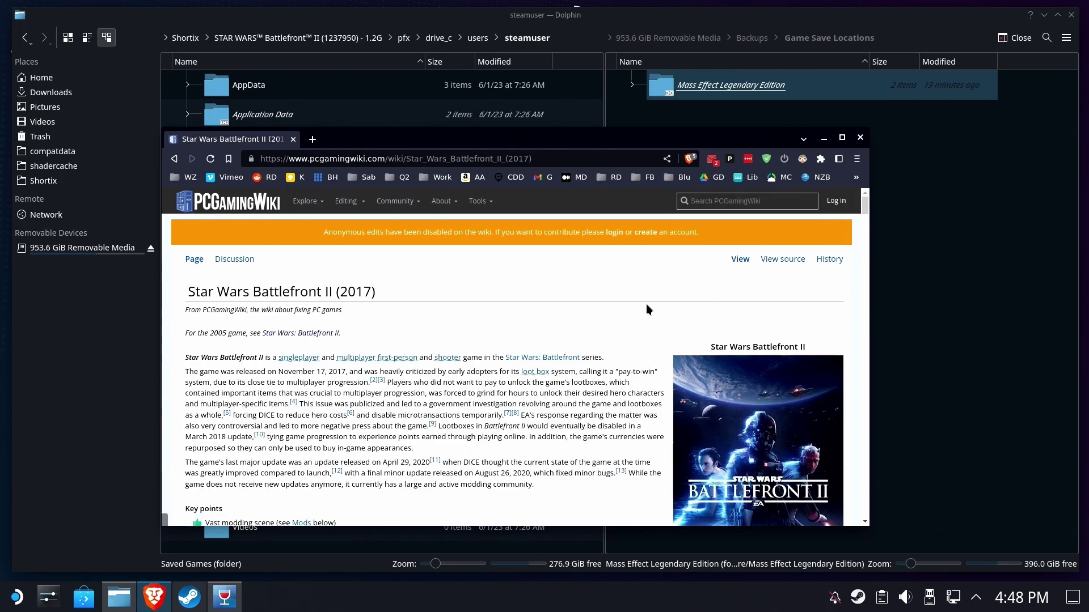
scroll(529, 332, down, 20)
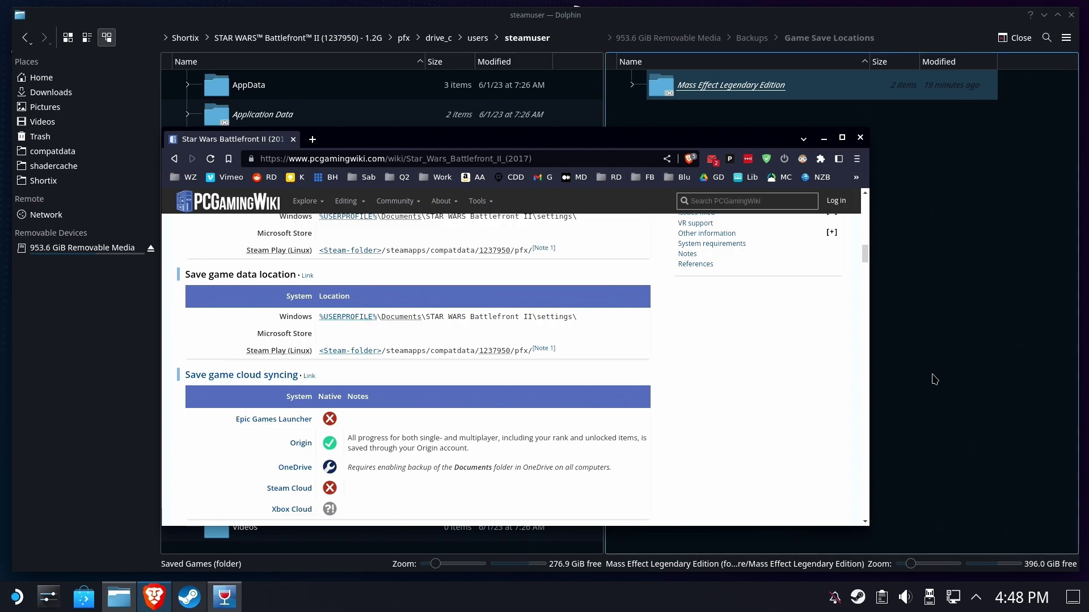
key(alt+Tab)
Link the STAR WARS Battlefront II folder from steamuser's Documents into Game Save Locations, then return to Shortix
double_click(267, 204)
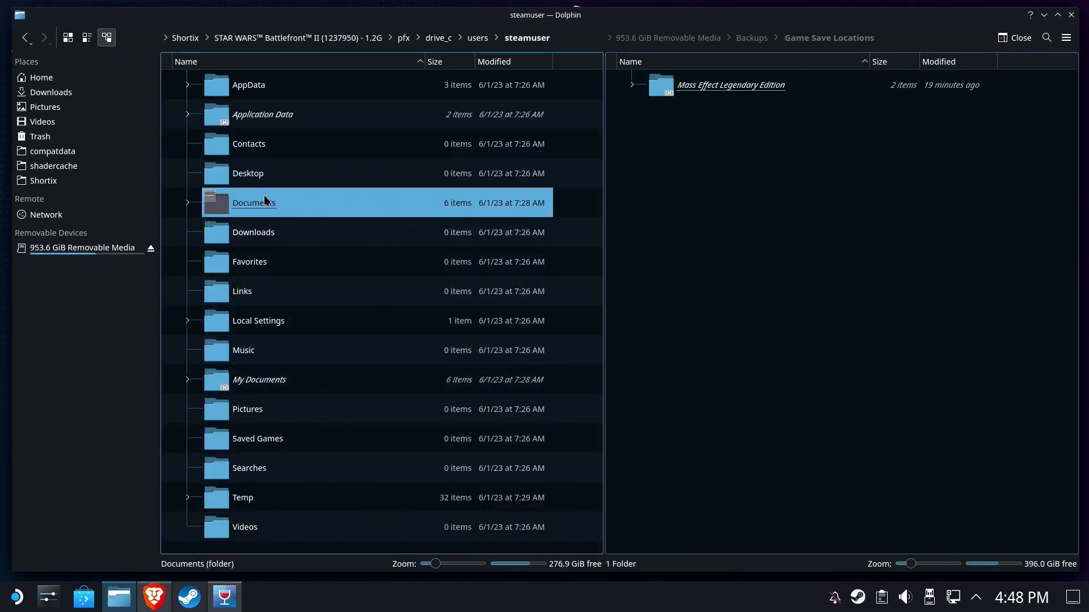
click(276, 181)
double_click(276, 182)
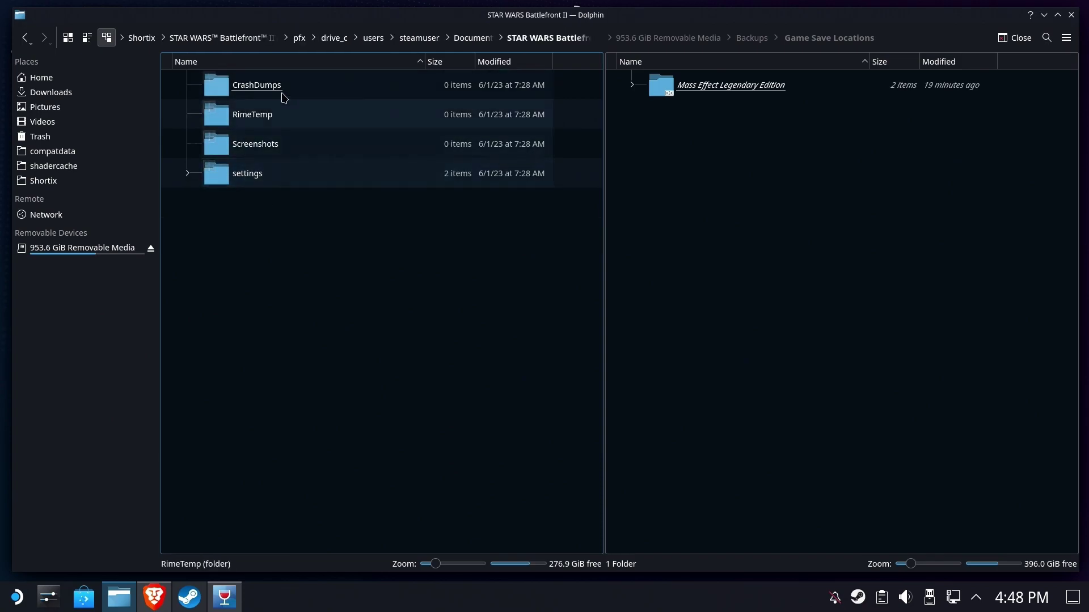
click(468, 40)
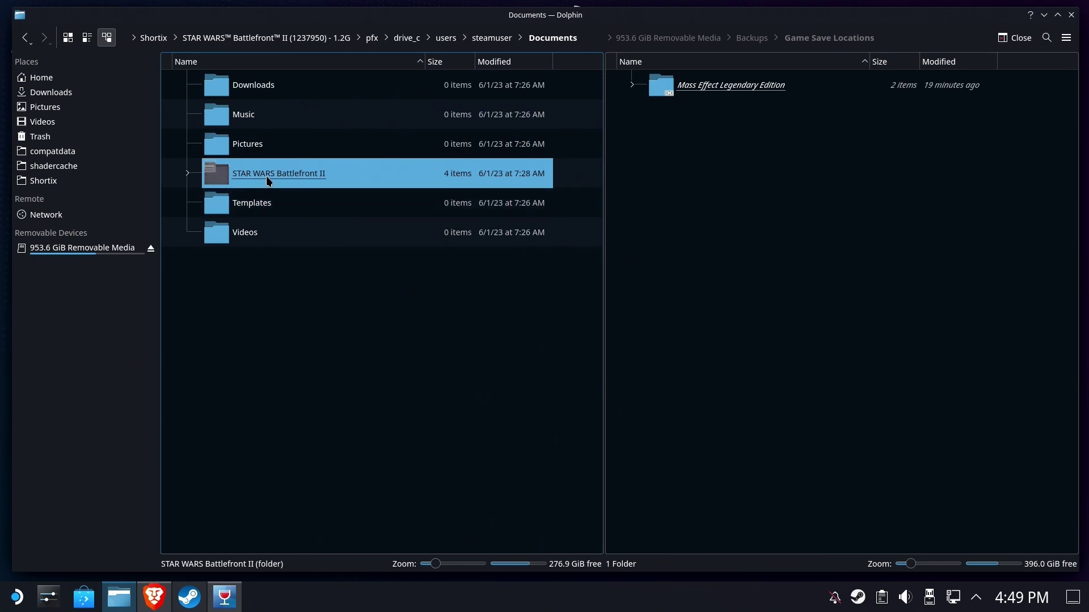
drag(267, 175, 708, 214)
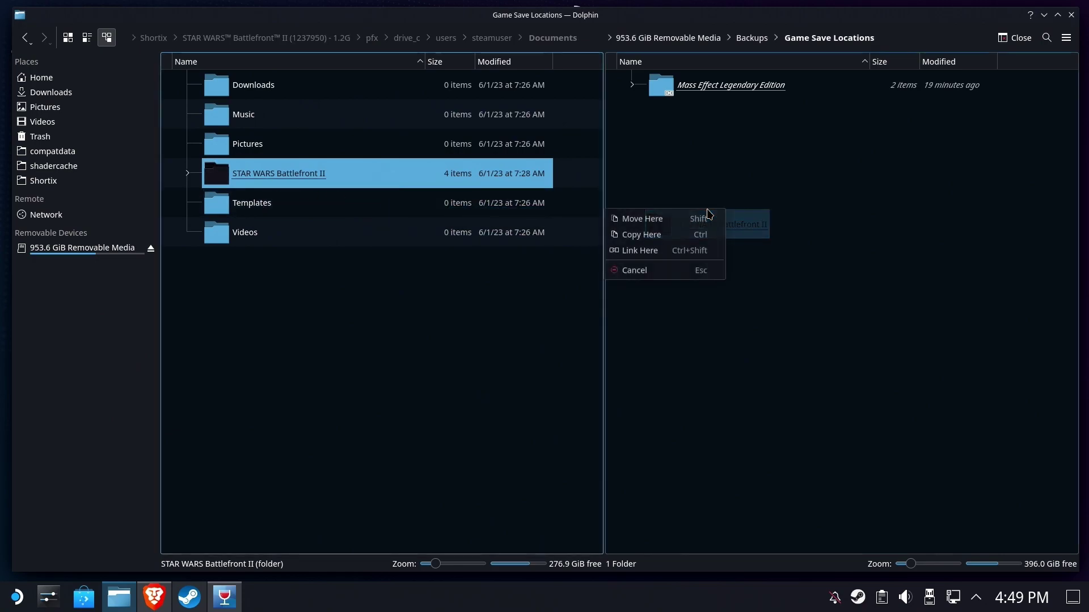
click(661, 250)
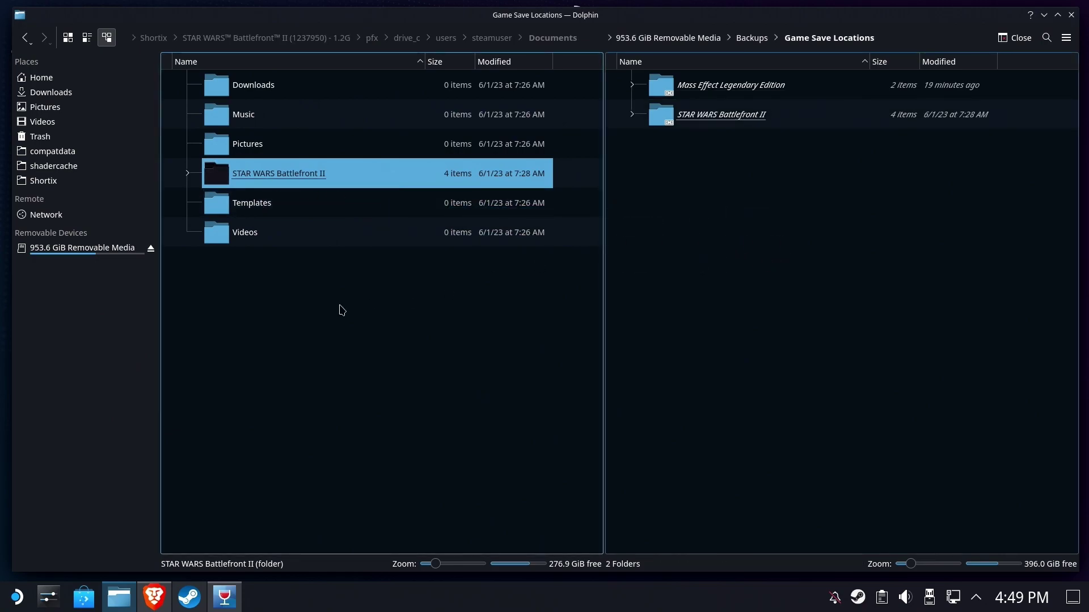
click(155, 38)
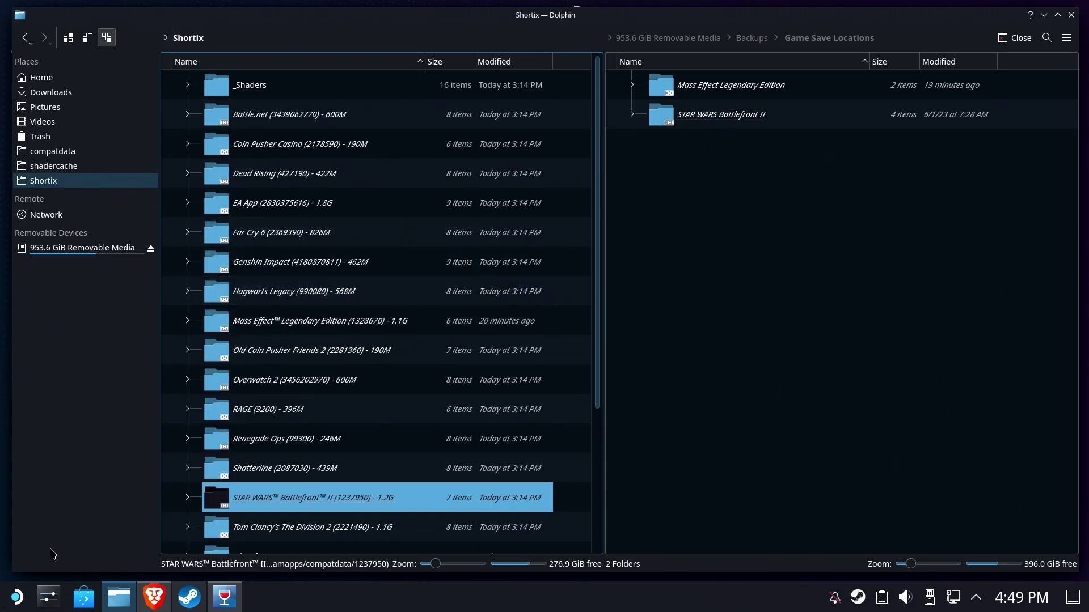
Search PCGamingWiki for 'fall' and find Jedi: Fallen Order's Saved Games\Respawn\JediFallenOrder save path
click(155, 596)
click(743, 201)
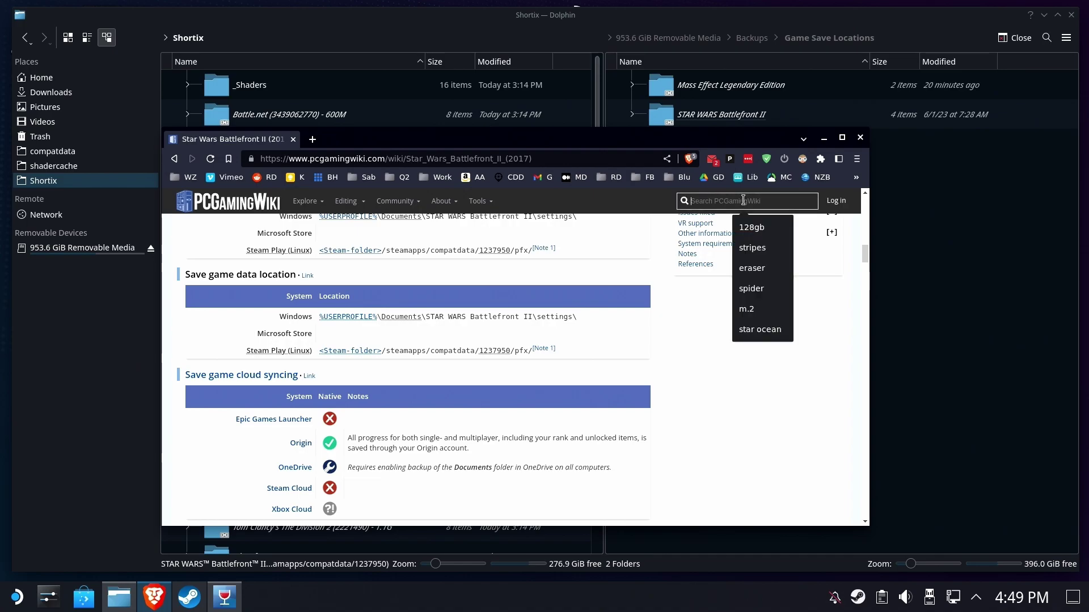
text(fallen order)
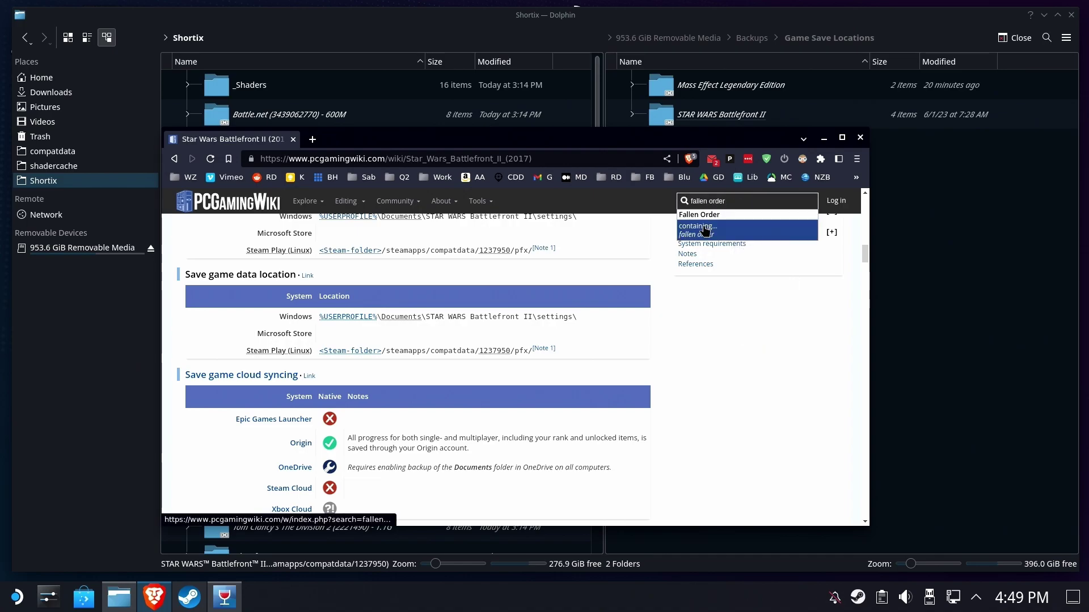
click(705, 230)
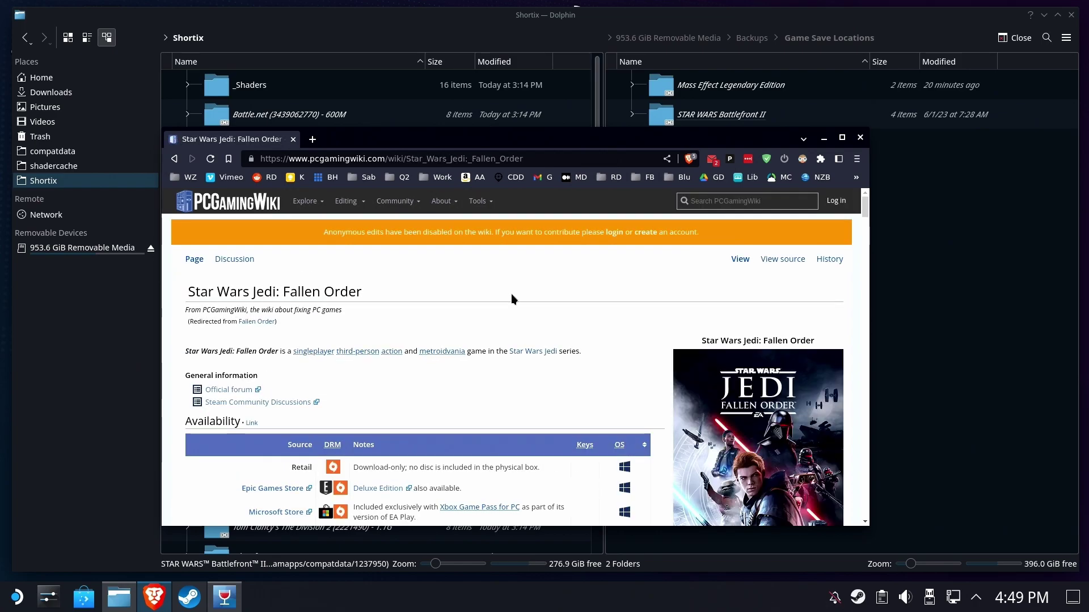
scroll(511, 294, down, 15)
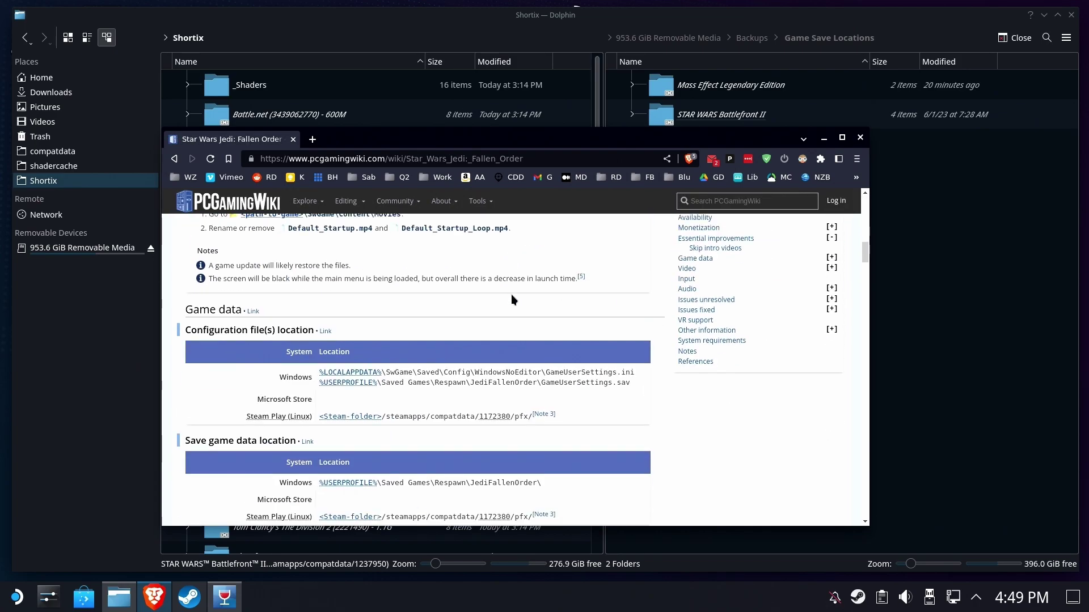
scroll(512, 295, down, 3)
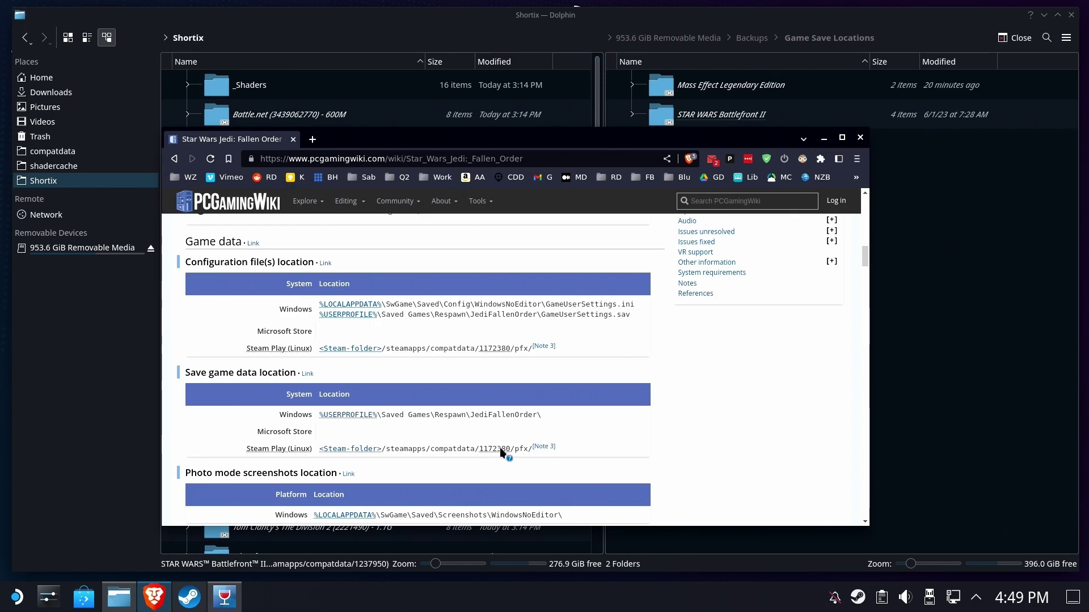
key(alt+Tab)
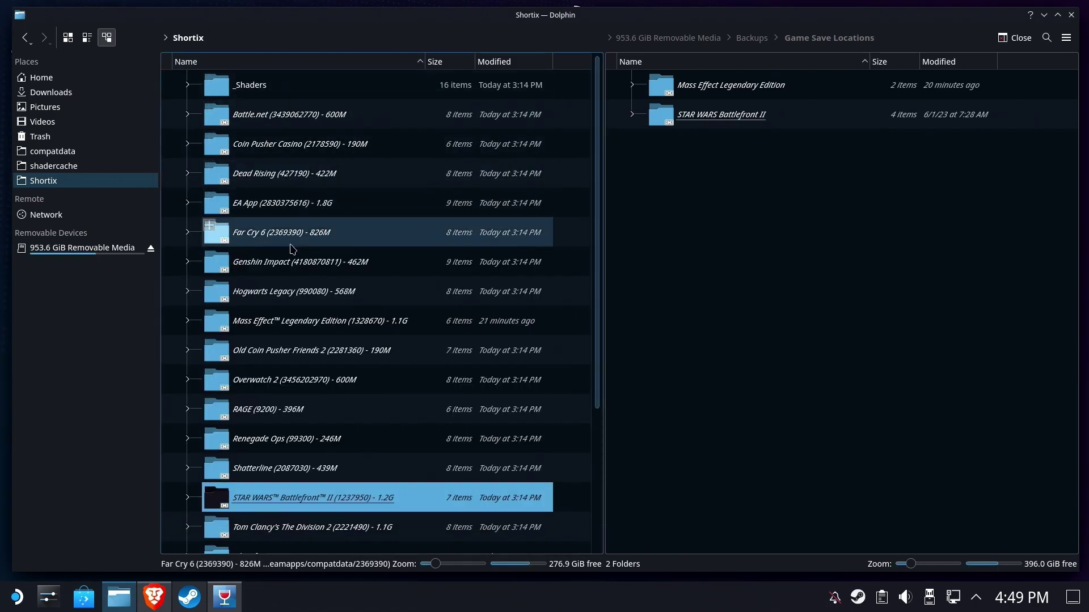
Open compatdata/1172380 and drill through pfx, drive_c and users to the steamuser folder
click(39, 152)
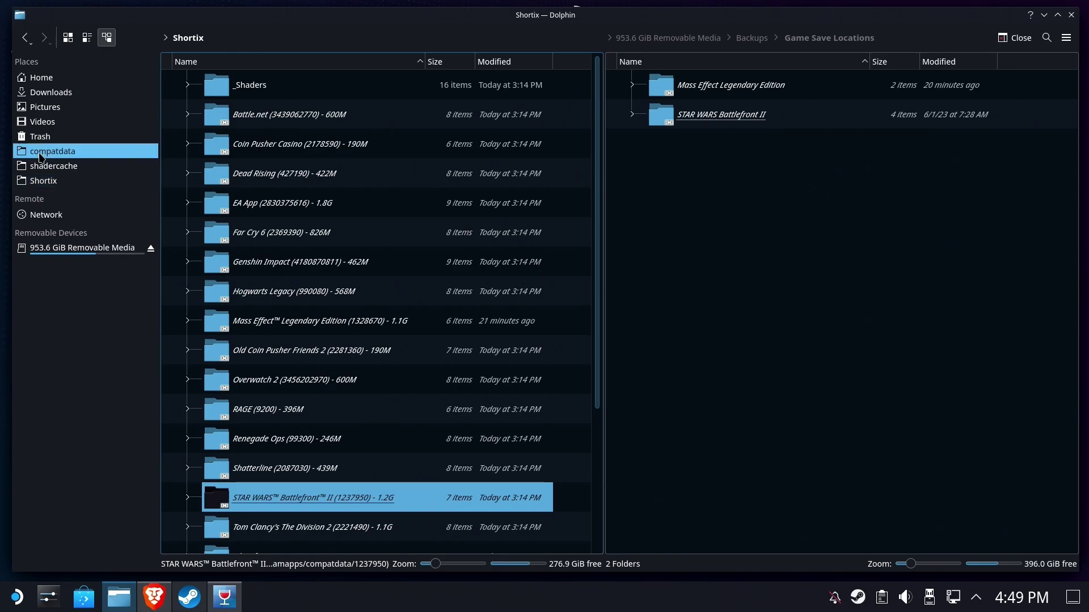
click(153, 599)
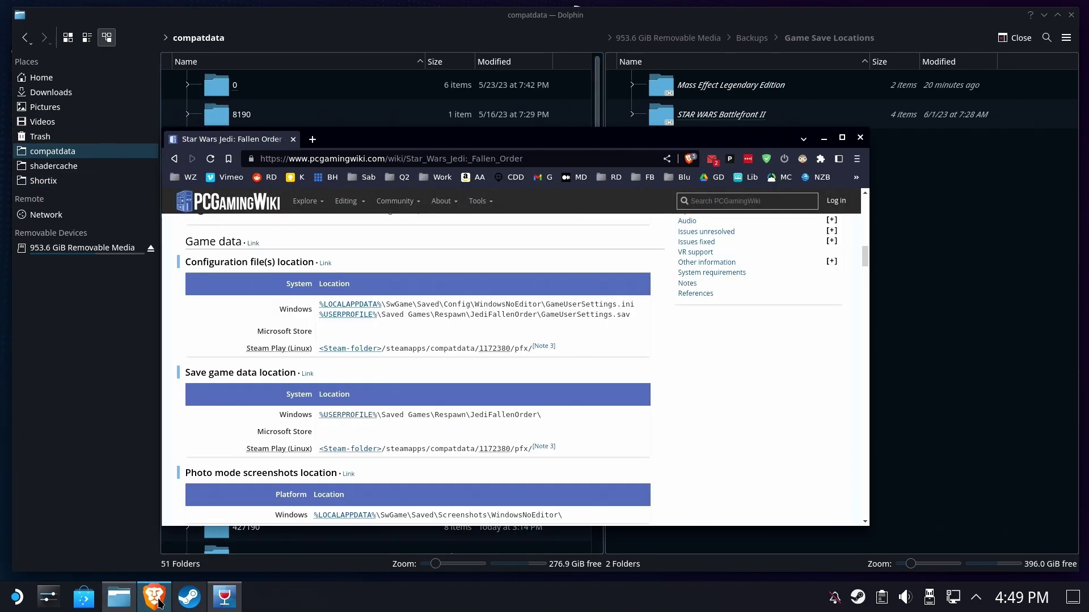
click(160, 602)
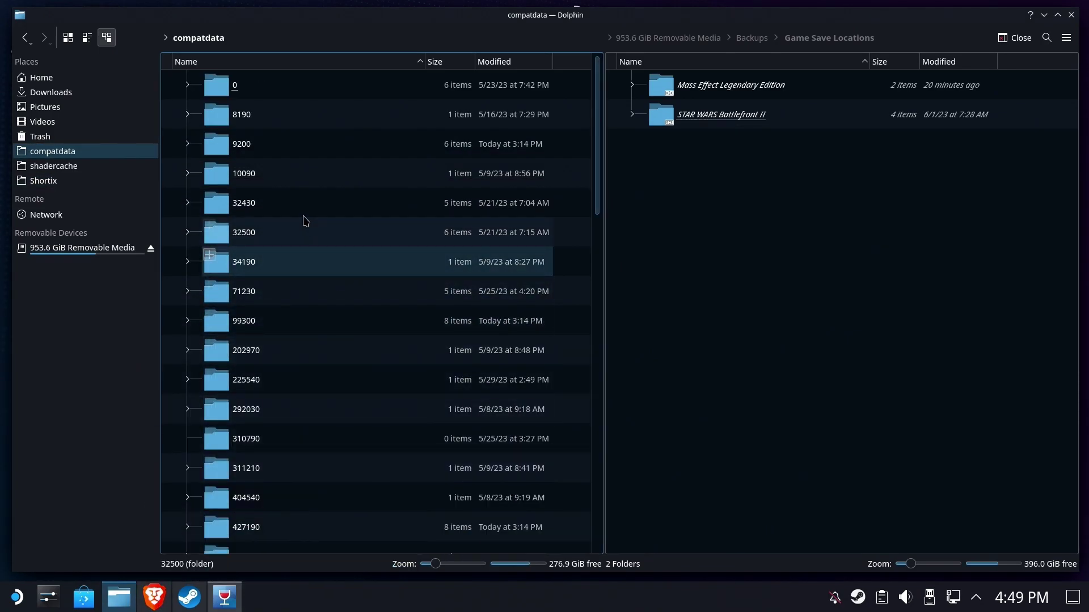
scroll(309, 151, down, 4)
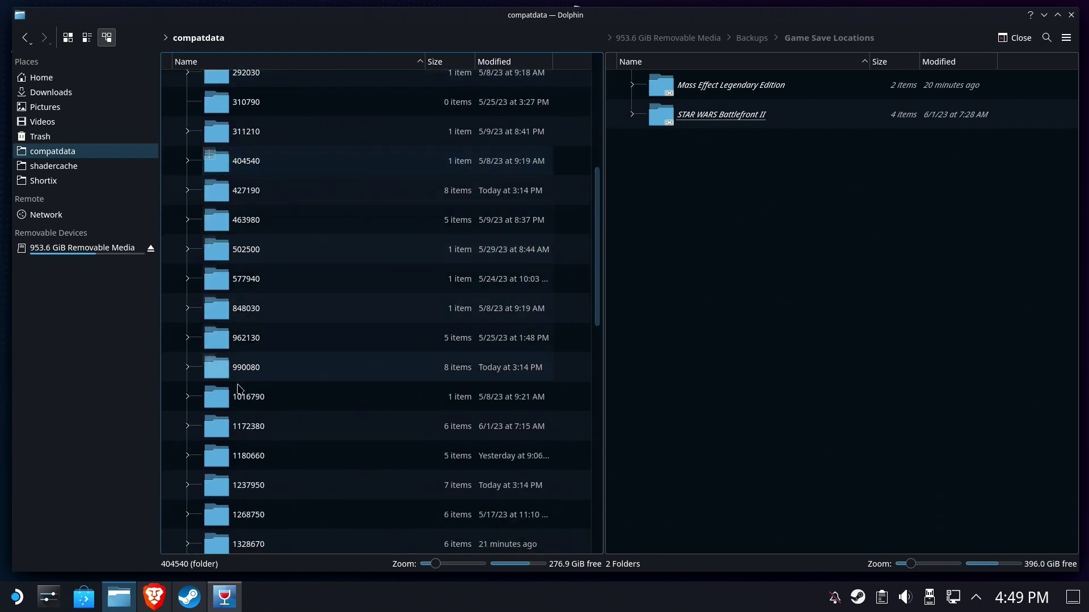
click(248, 440)
double_click(248, 440)
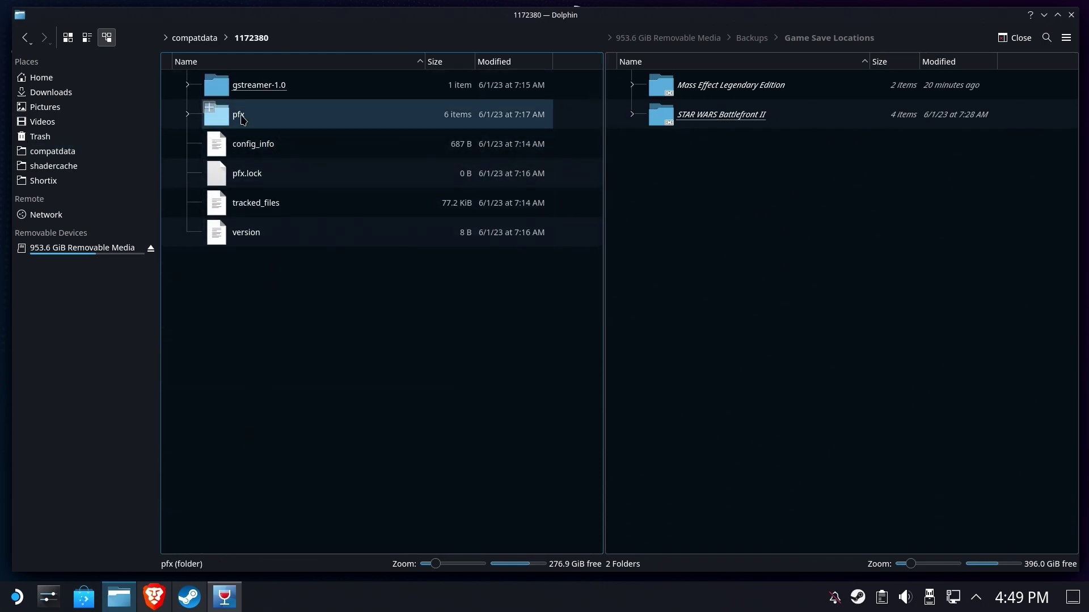
double_click(265, 118)
double_click(267, 120)
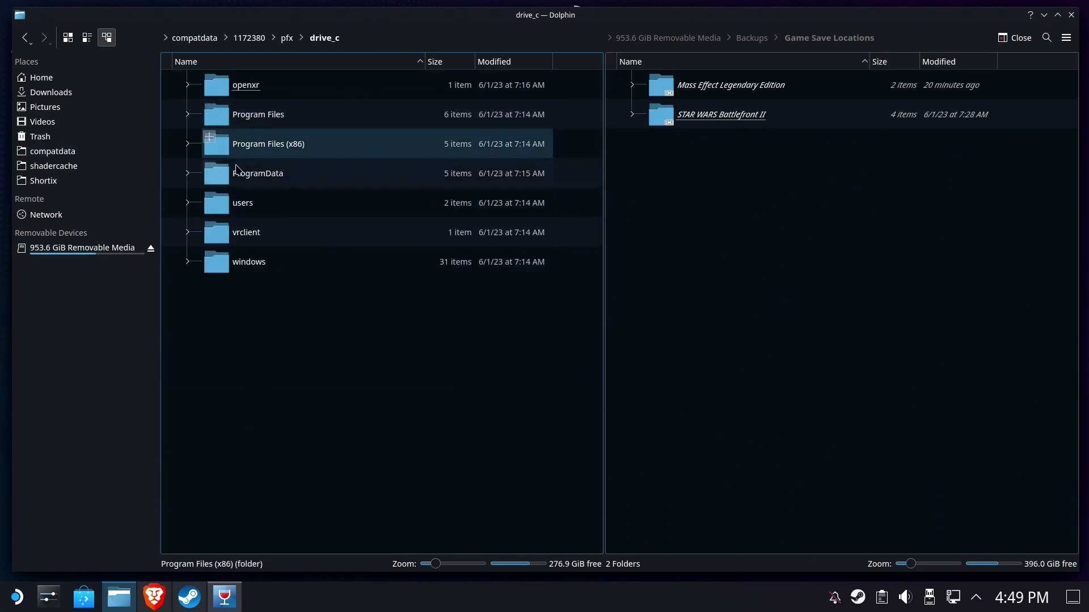
double_click(244, 211)
double_click(250, 117)
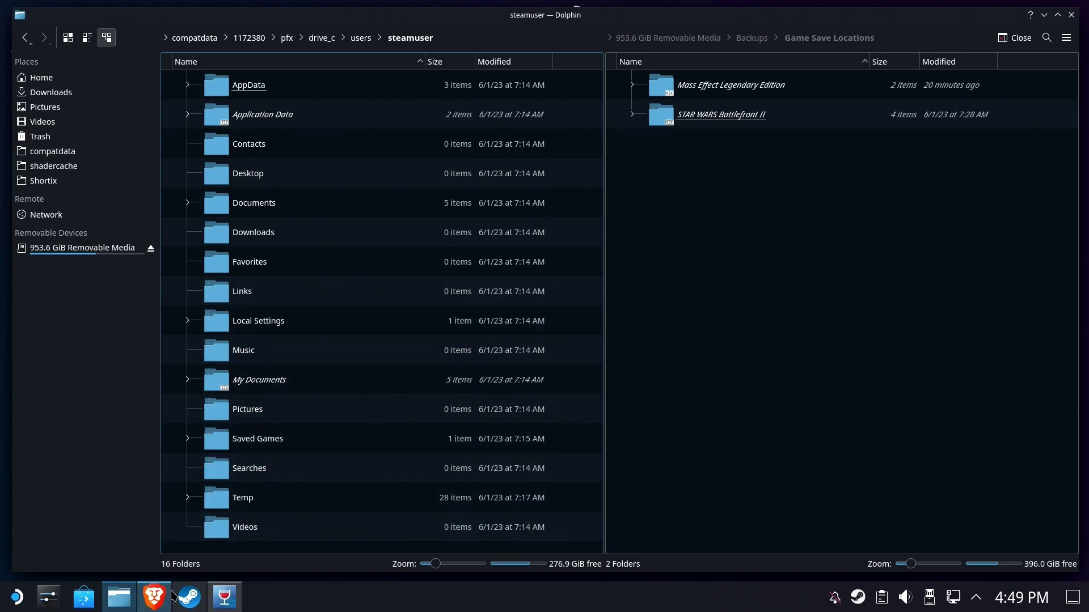
Open Saved Games\Respawn and link the JediFallenOrder folder into Game Save Locations
click(154, 596)
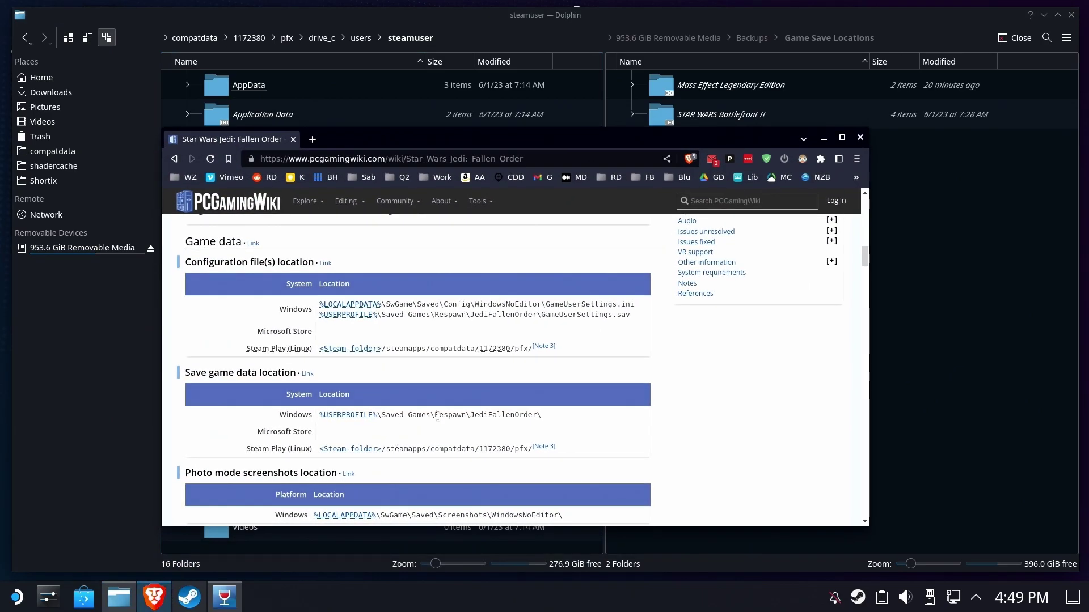
click(347, 101)
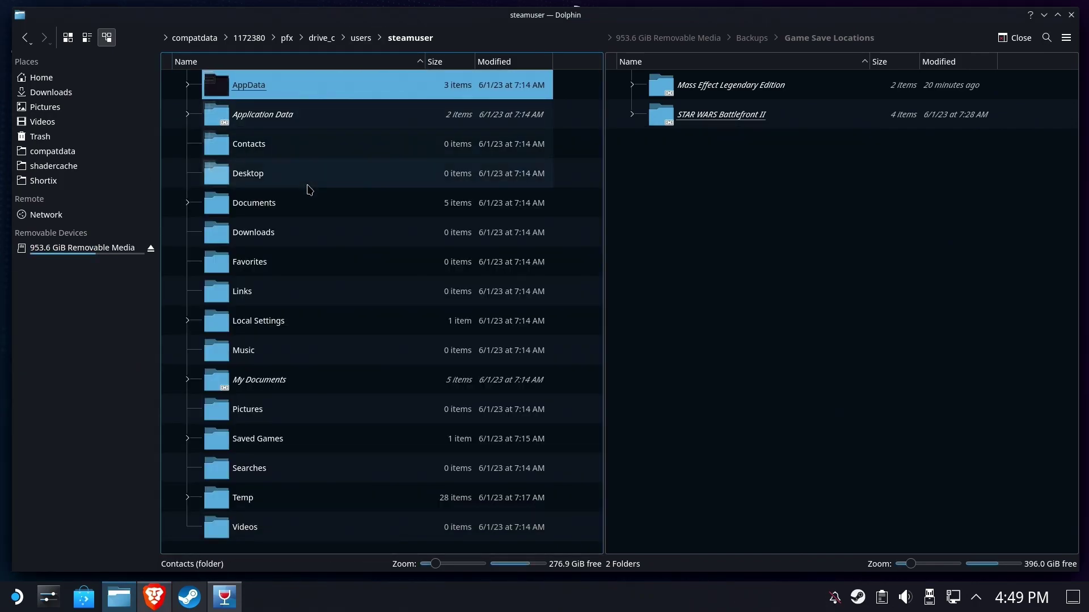
click(274, 450)
double_click(274, 451)
click(246, 97)
double_click(245, 96)
double_click(306, 95)
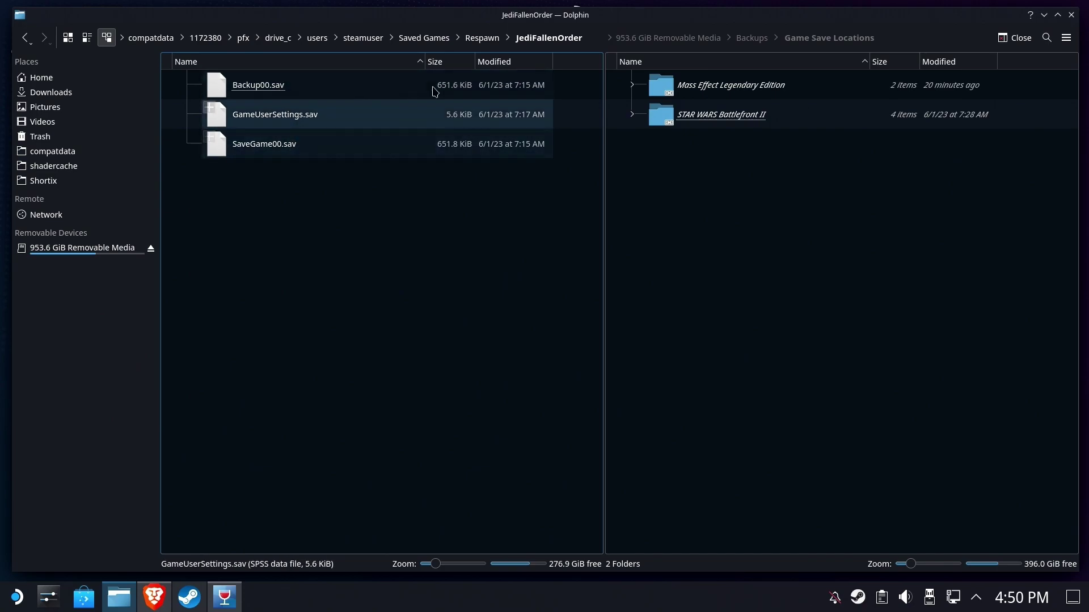
click(487, 39)
drag(257, 80, 685, 232)
click(638, 263)
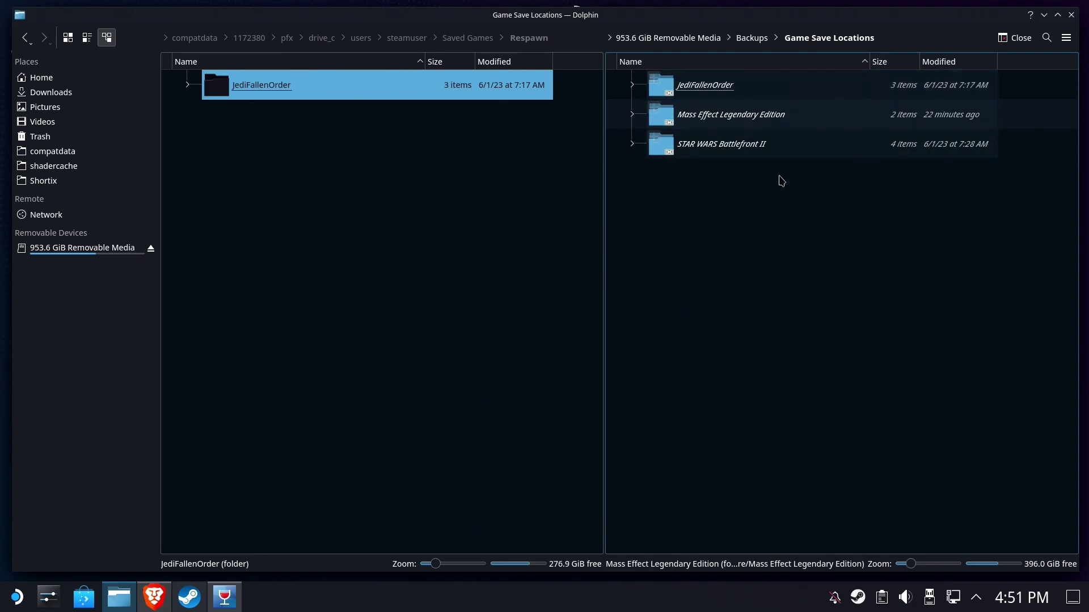
Open Backups > Game Save Backups and create a Jedi Fallen Order folder there
click(347, 306)
click(80, 248)
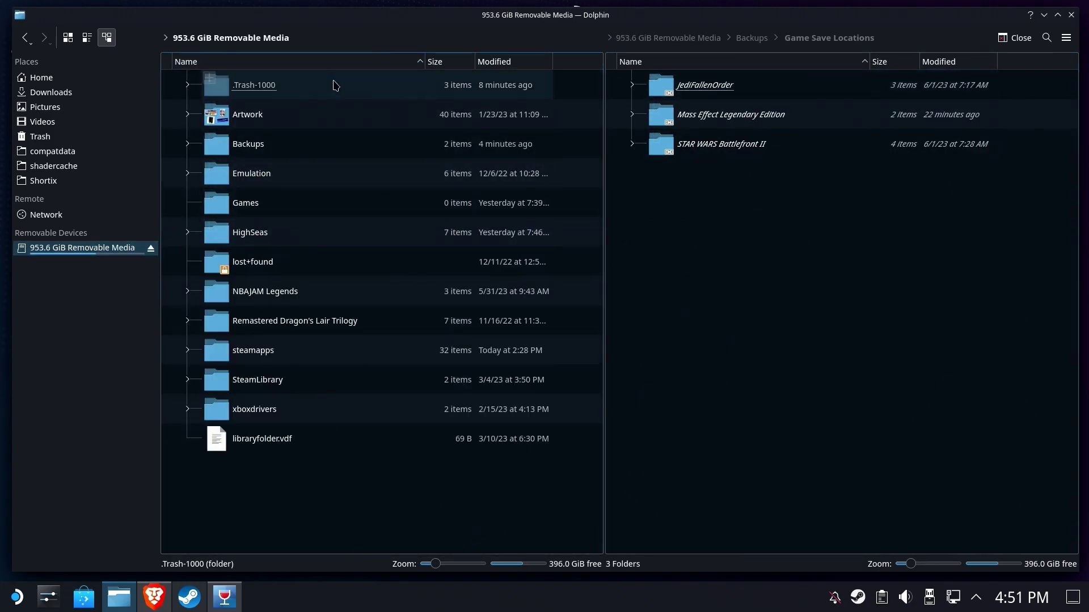
double_click(273, 149)
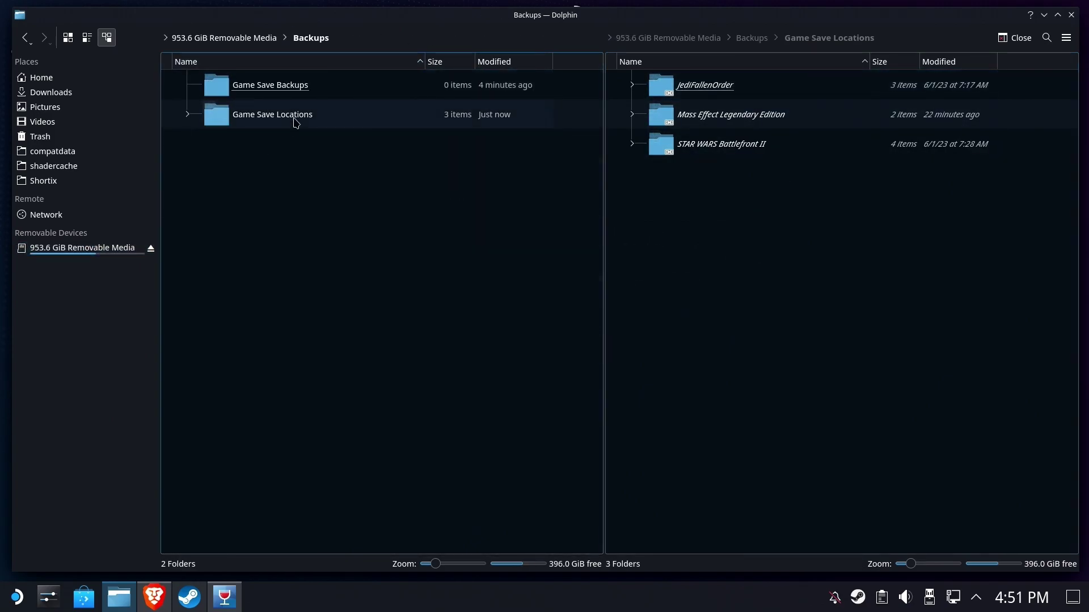
double_click(292, 88)
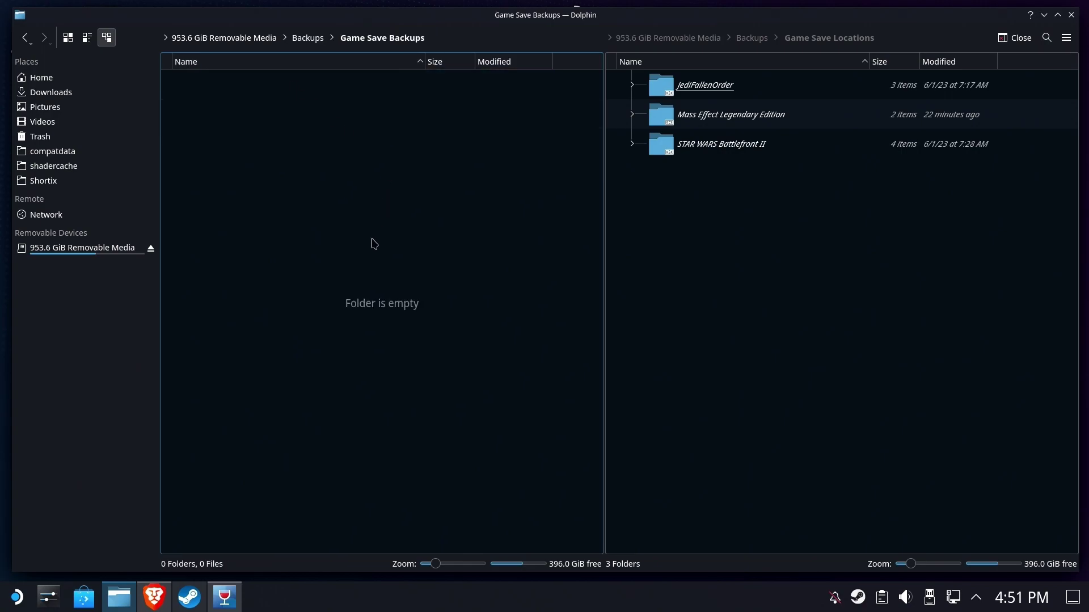
right_click(366, 262)
mouse_move(367, 263)
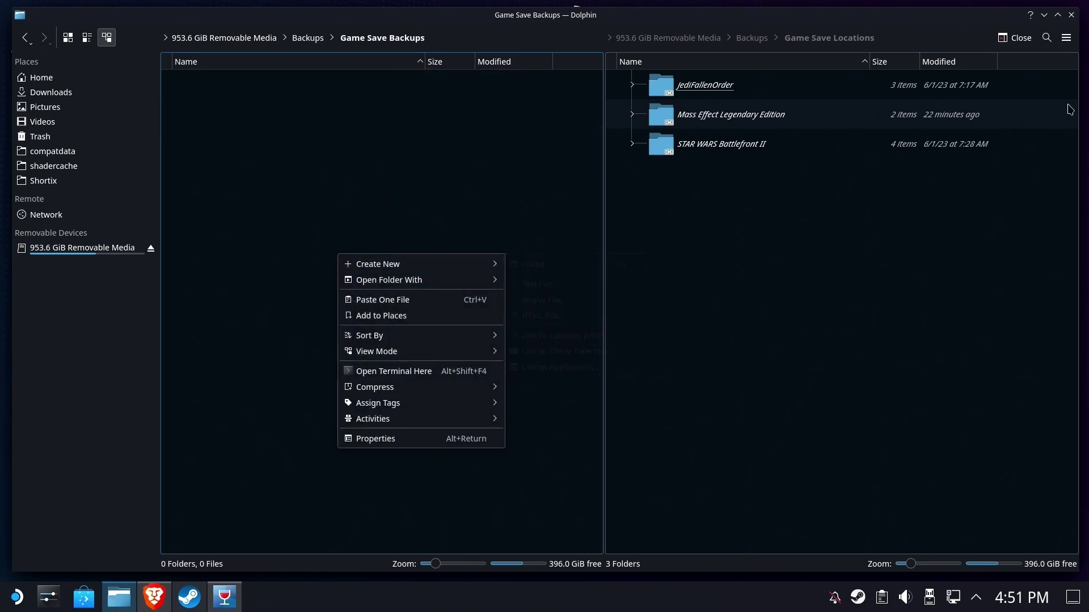
key(Up)
key(Up)
key(Up)
key(Up)
key(Right)
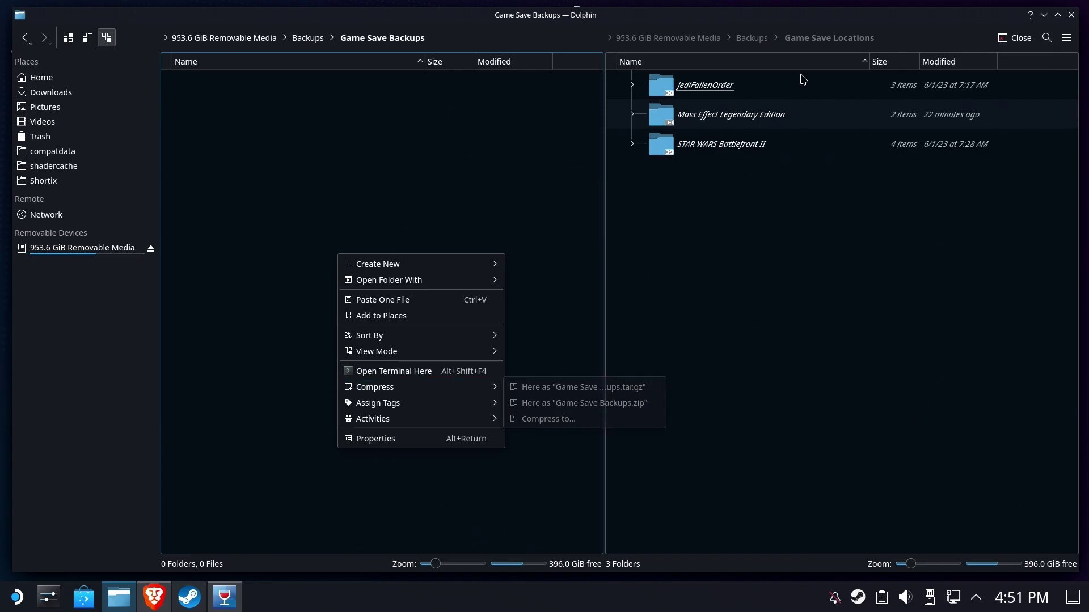
mouse_move(507, 260)
click(549, 265)
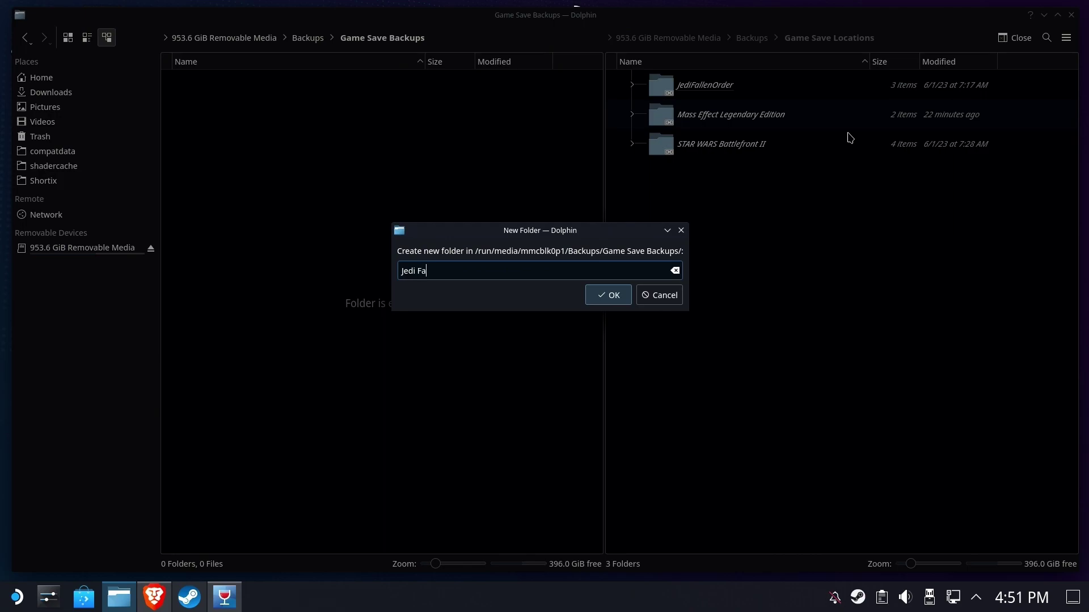
text(Jedi Fallen Order)
key(Return)
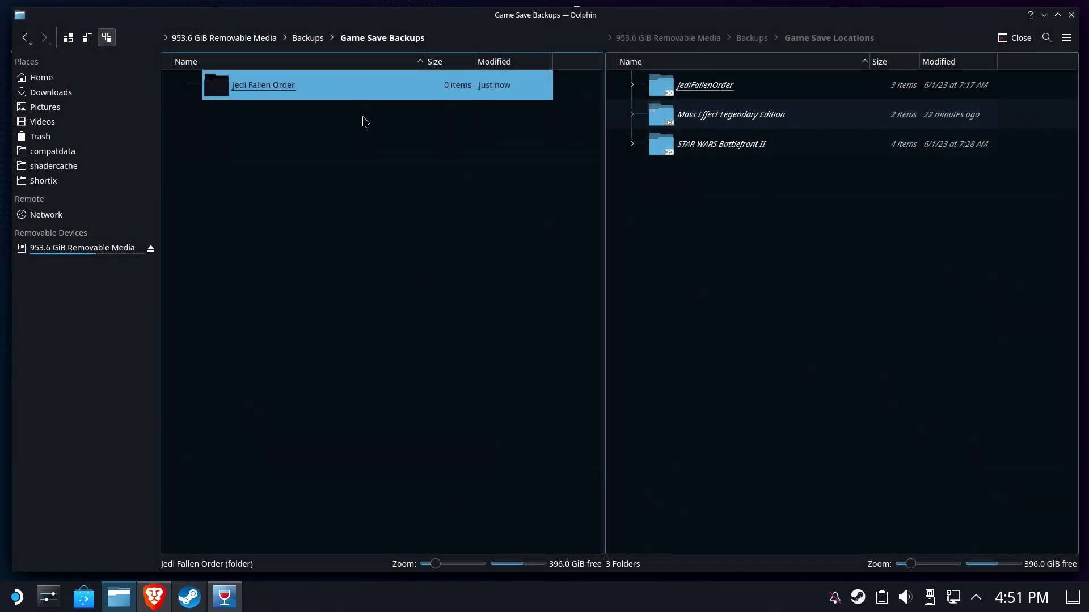
Create two more folders there named ME LE and BF2
right_click(343, 191)
mouse_move(358, 203)
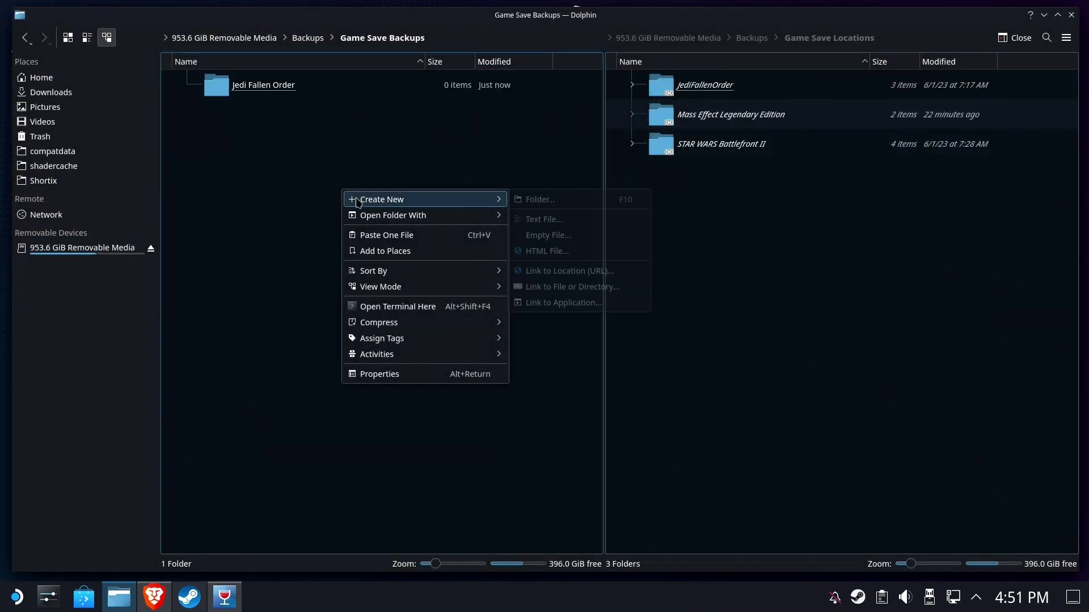
click(549, 203)
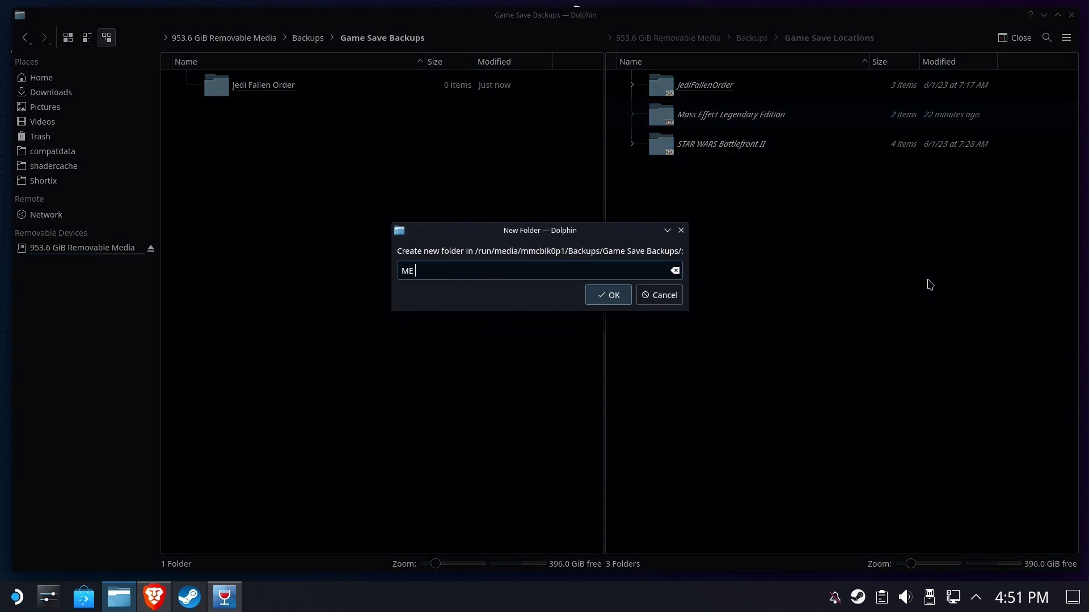
text(ME LE)
key(Return)
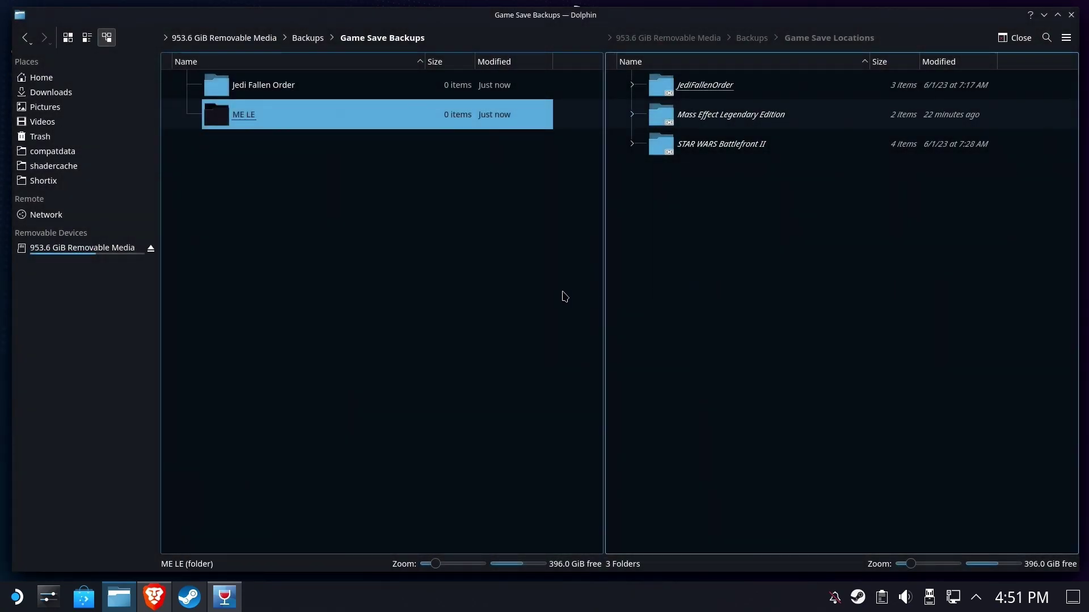
right_click(362, 268)
mouse_move(445, 82)
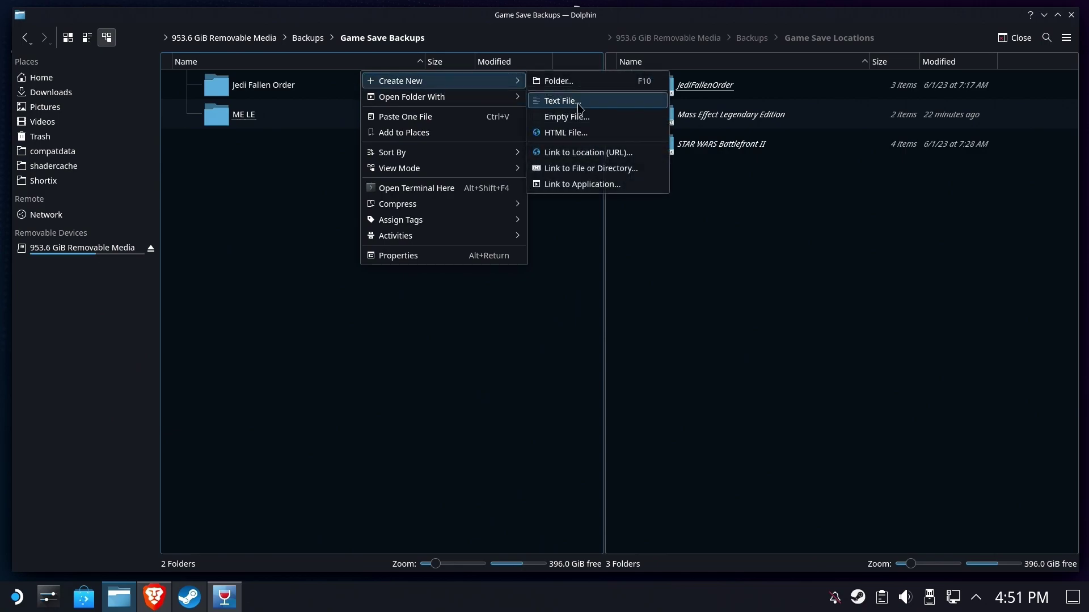
click(579, 83)
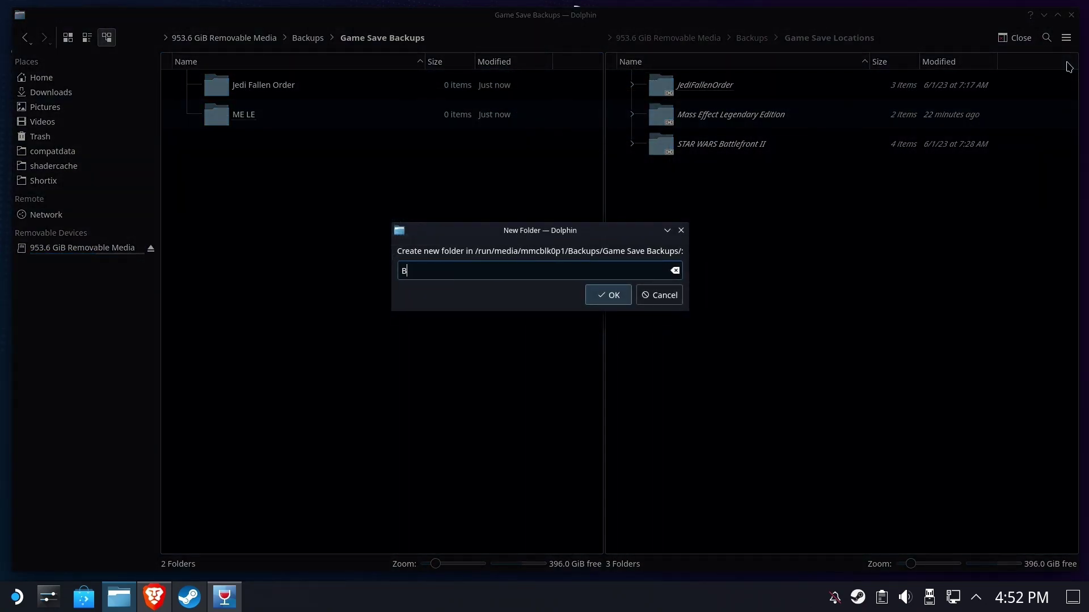
key(Return)
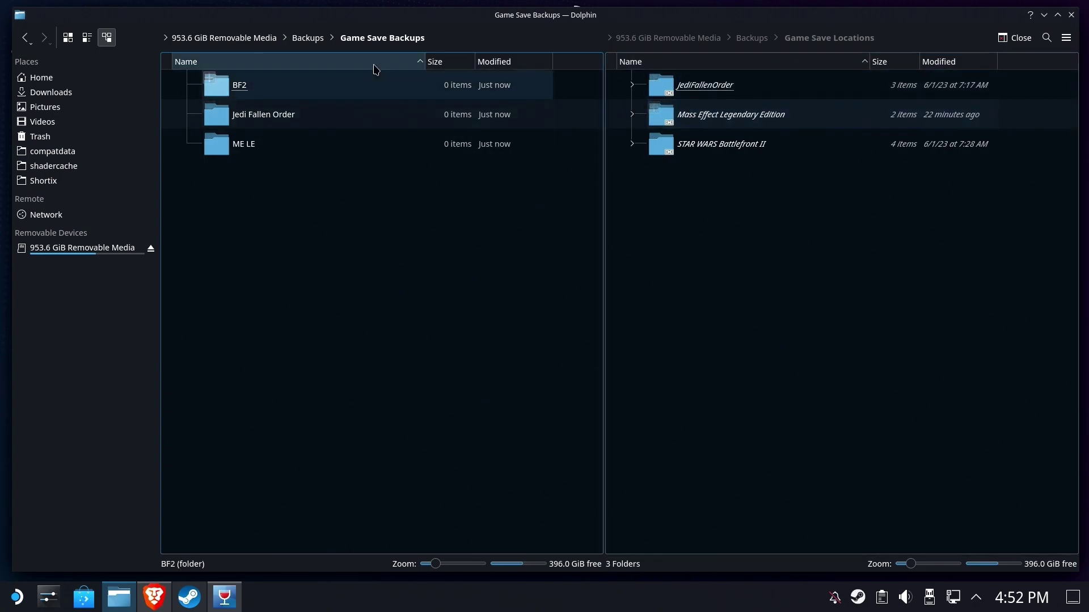
Copy the four STAR WARS Battlefront II save folders into the BF2 backup folder
double_click(274, 85)
double_click(720, 144)
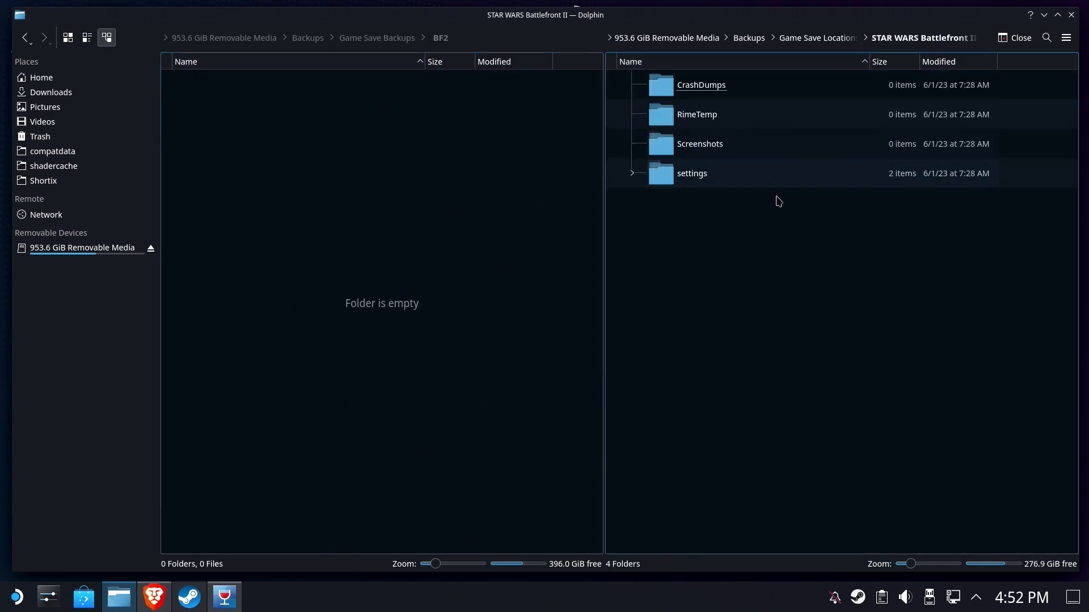
drag(766, 234, 676, 86)
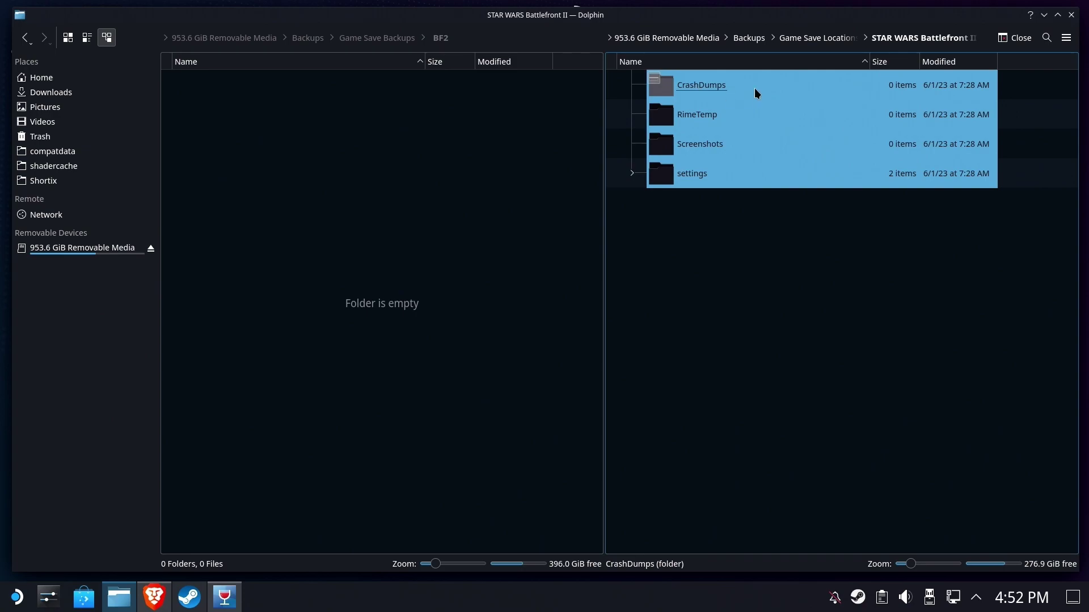
drag(754, 87, 491, 145)
click(530, 168)
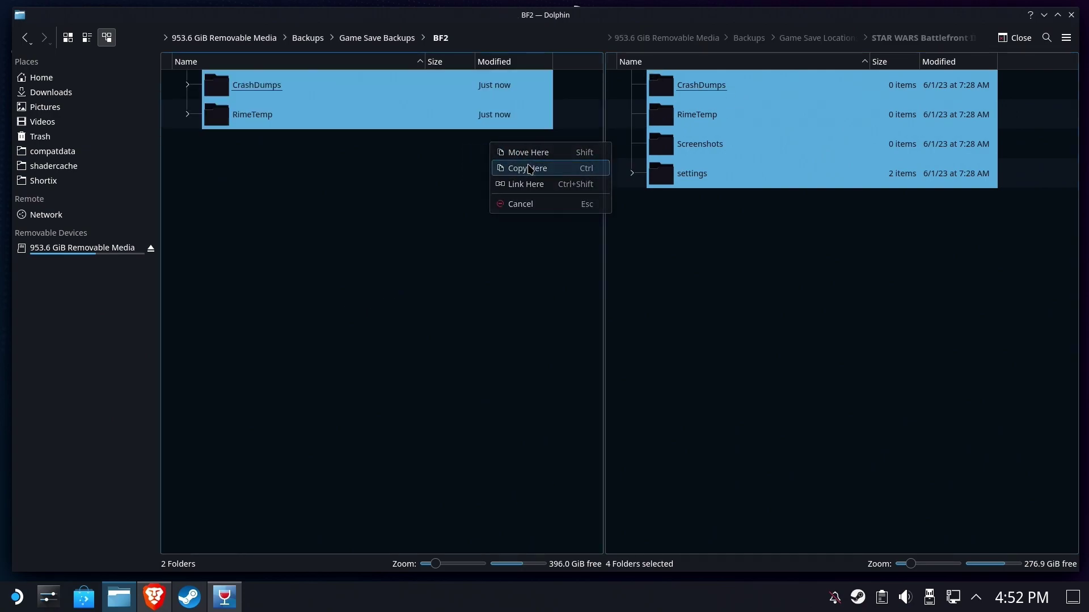
click(806, 38)
click(374, 40)
Copy the three JediFallenOrder .sav files into the Jedi Fallen Order backup folder
click(238, 115)
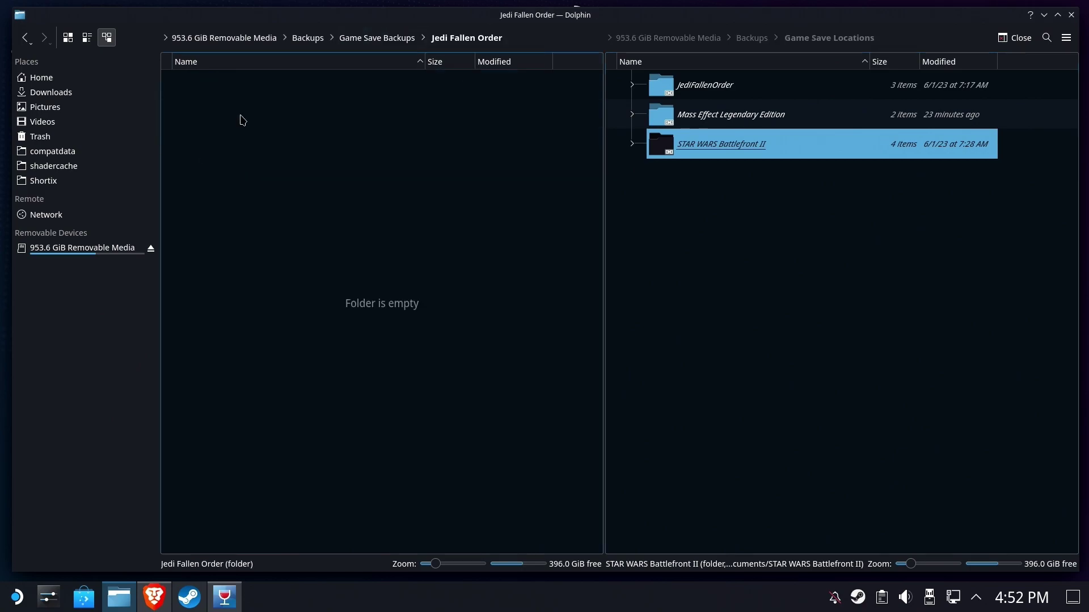
click(709, 89)
drag(624, 224, 746, 87)
drag(422, 149, 422, 149)
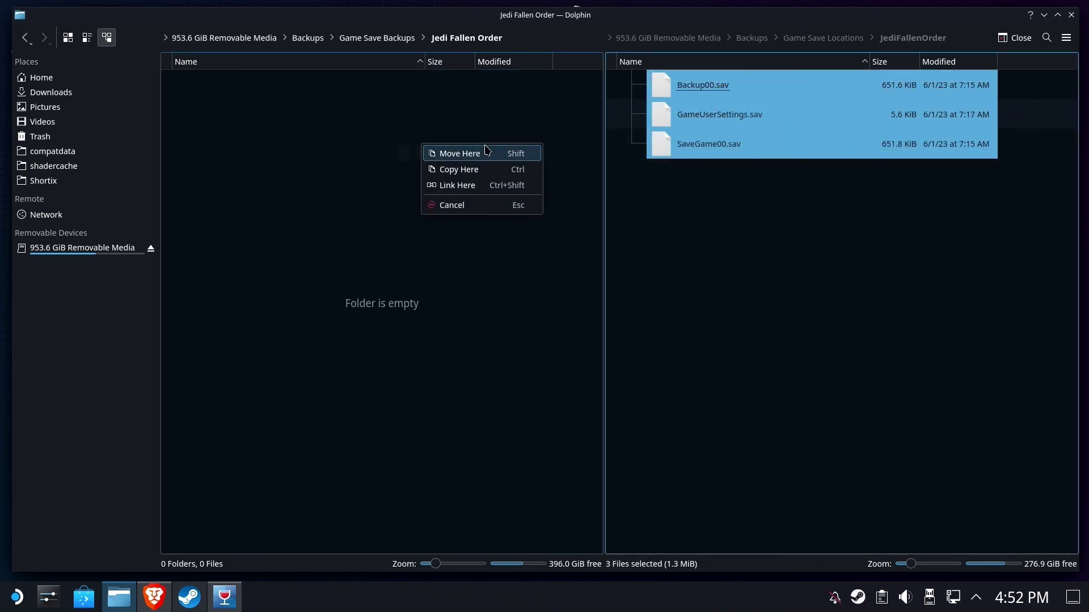
click(462, 169)
click(414, 38)
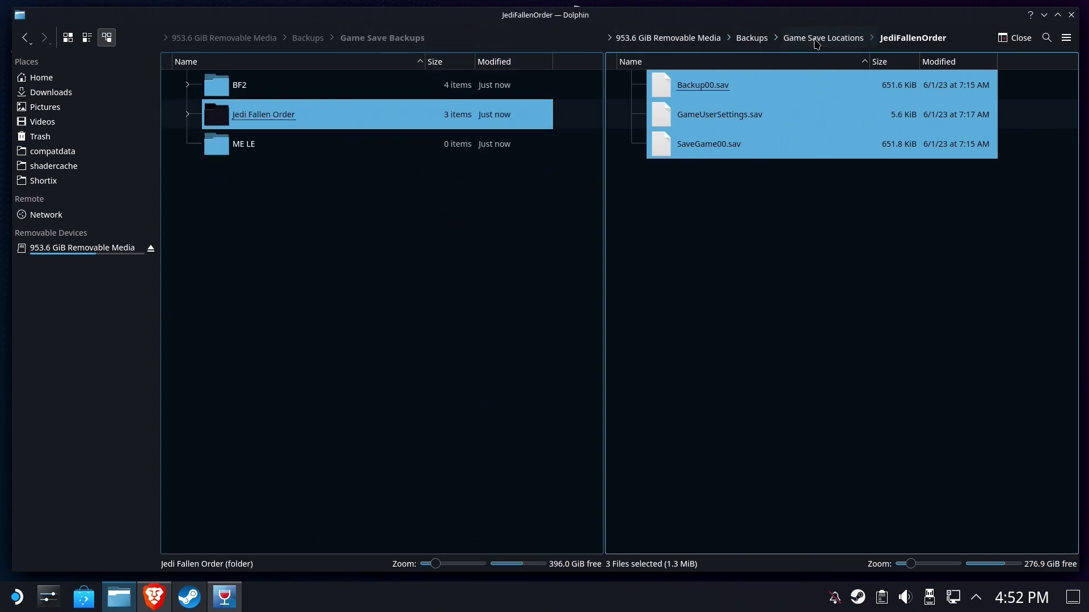
click(817, 38)
Copy Mass Effect's Save and TrilogyGamerProfile into the ME LE backup folder
click(287, 143)
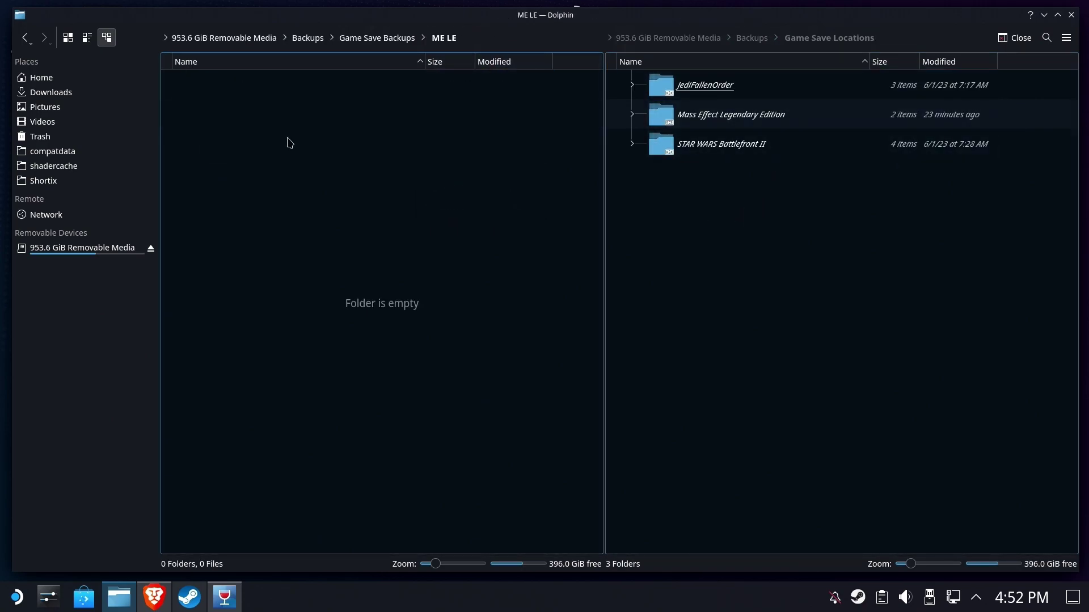
click(754, 114)
drag(754, 233, 744, 89)
drag(418, 163, 419, 164)
click(436, 190)
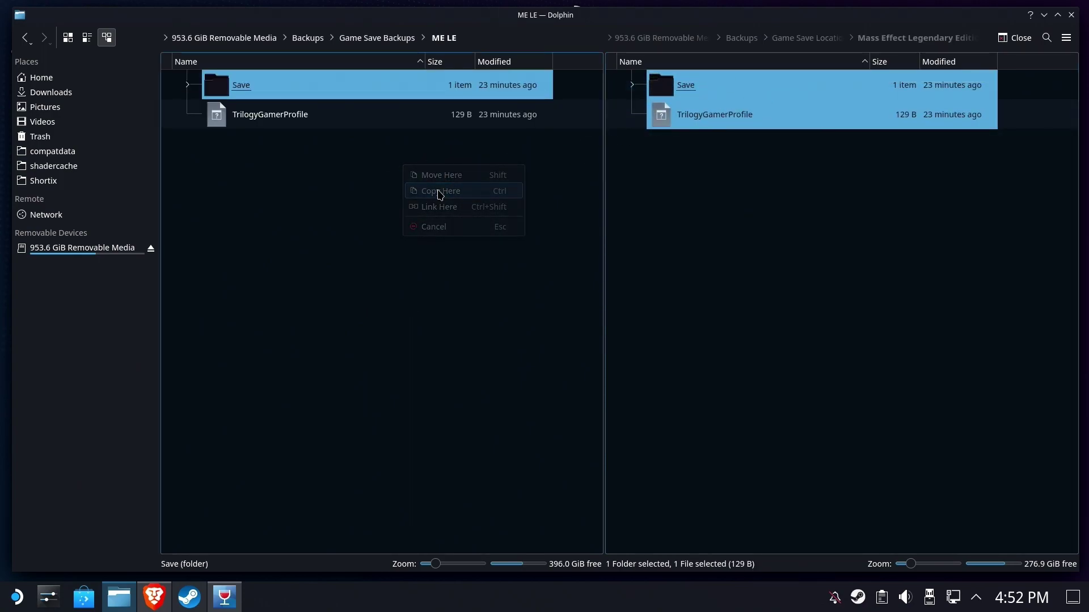
click(434, 176)
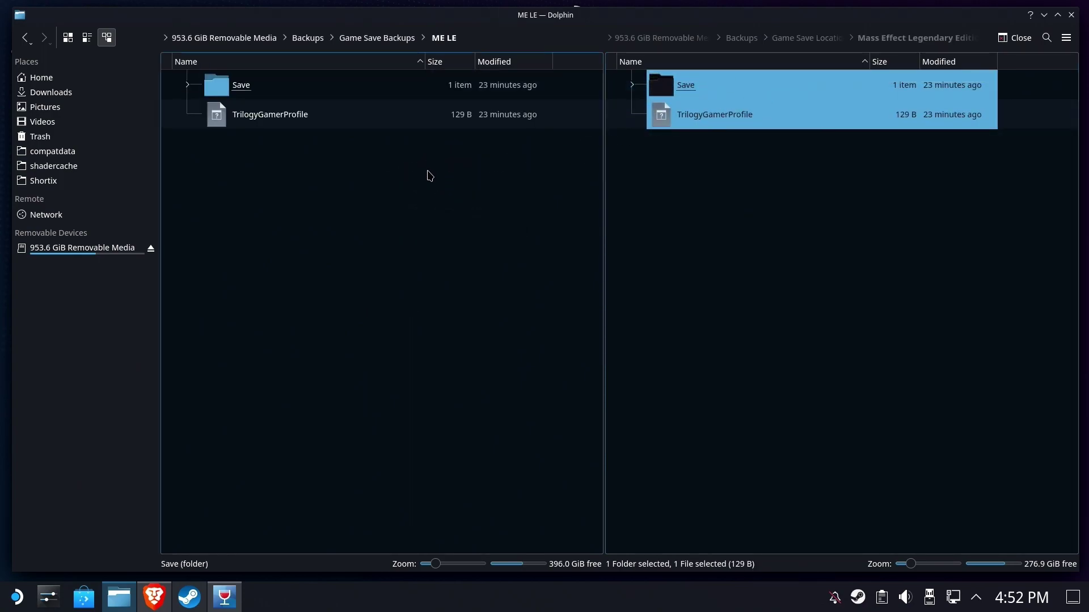
Open the ME LE backup beside the Mass Effect Legendary Edition save folder
click(388, 39)
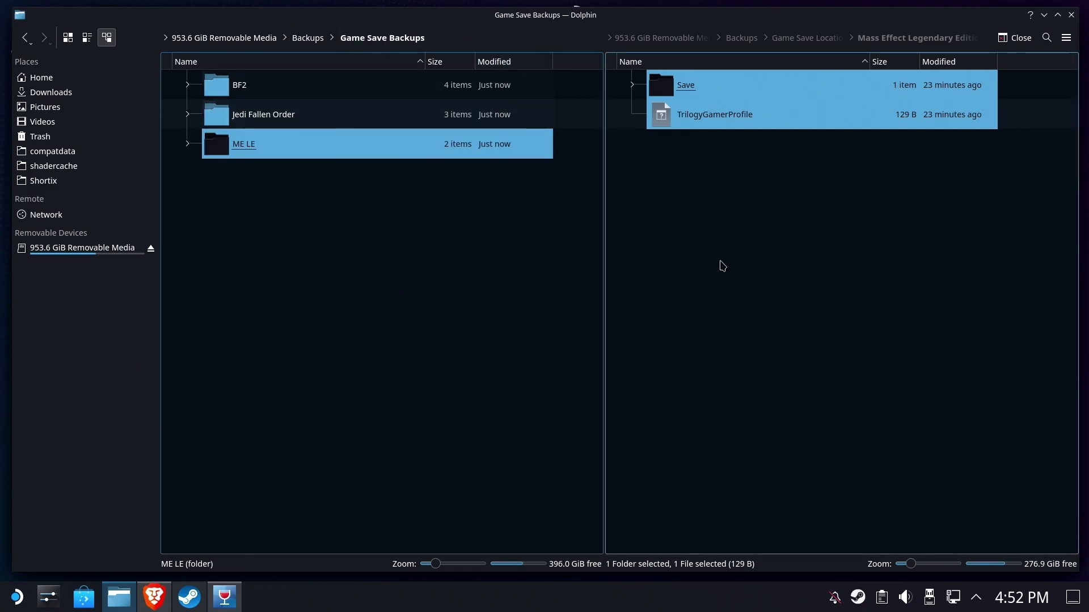
click(810, 40)
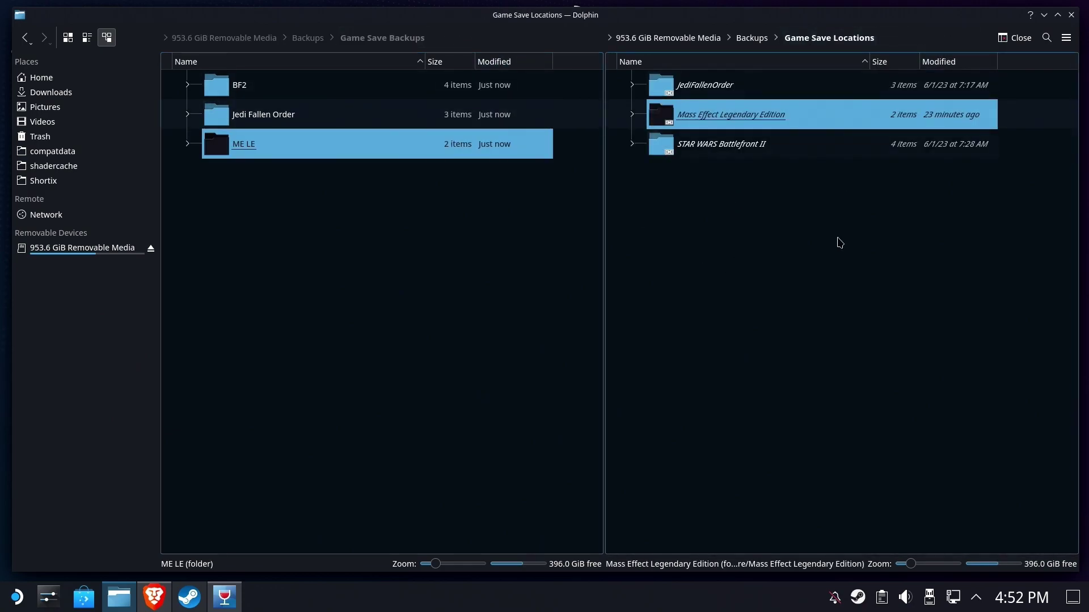
click(839, 241)
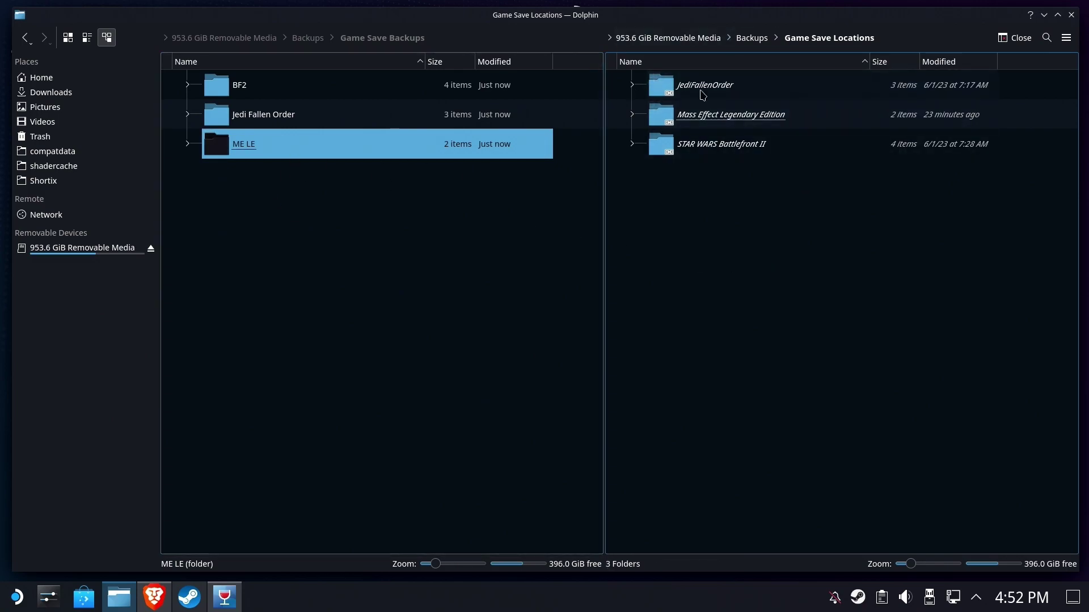
click(262, 151)
double_click(261, 145)
double_click(719, 115)
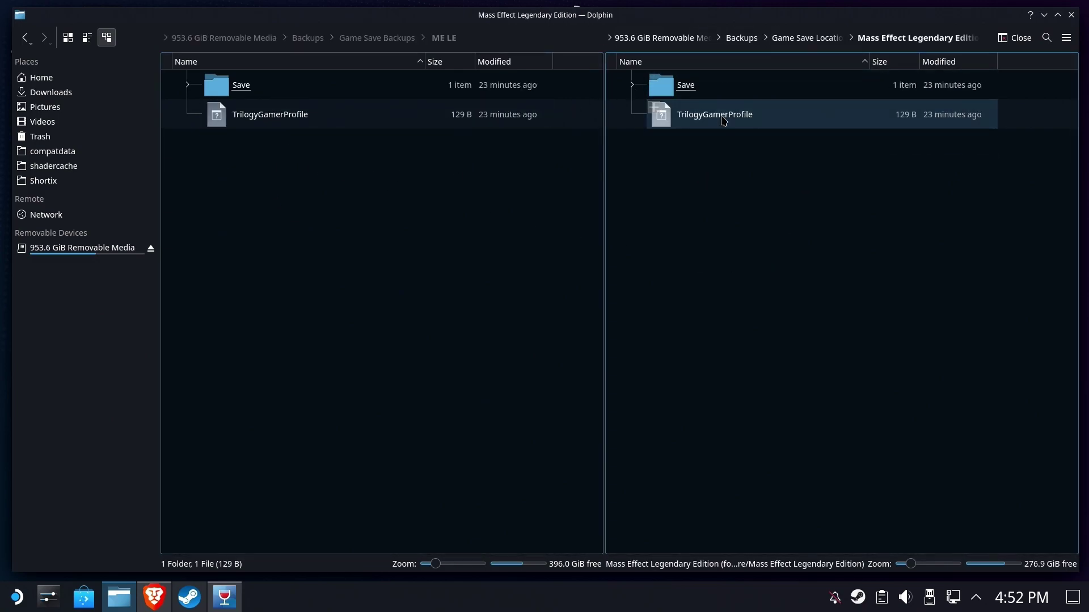
Drag Save and TrilogyGamerProfile onto the original saves, then cancel without copying anything
click(357, 195)
drag(322, 134, 259, 84)
drag(774, 204, 773, 205)
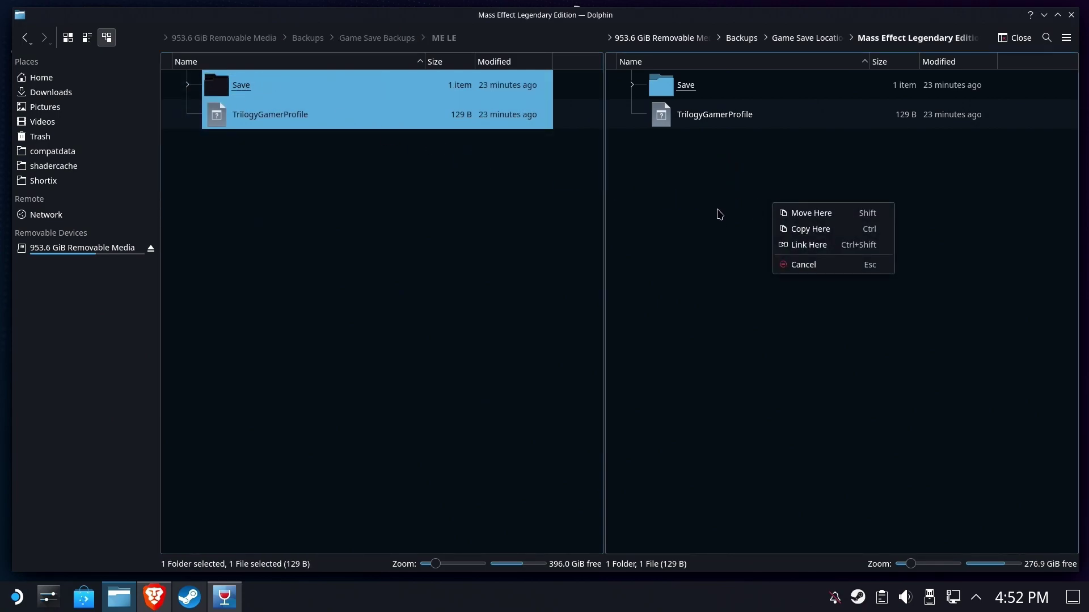
click(817, 266)
click(520, 294)
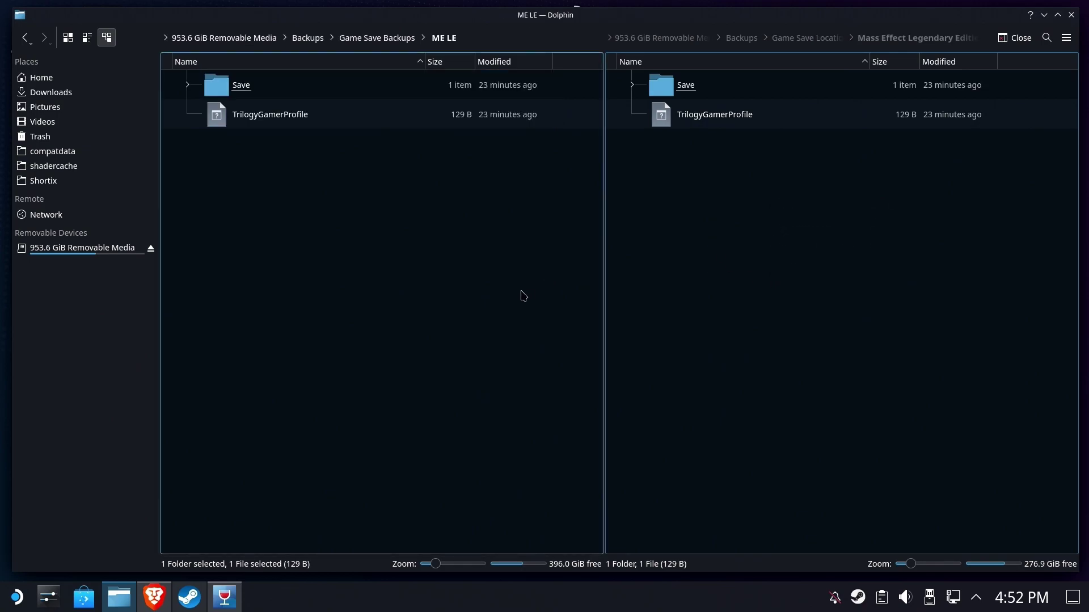
Go back up to Game Save Backups and Game Save Locations
click(678, 299)
click(379, 38)
click(828, 38)
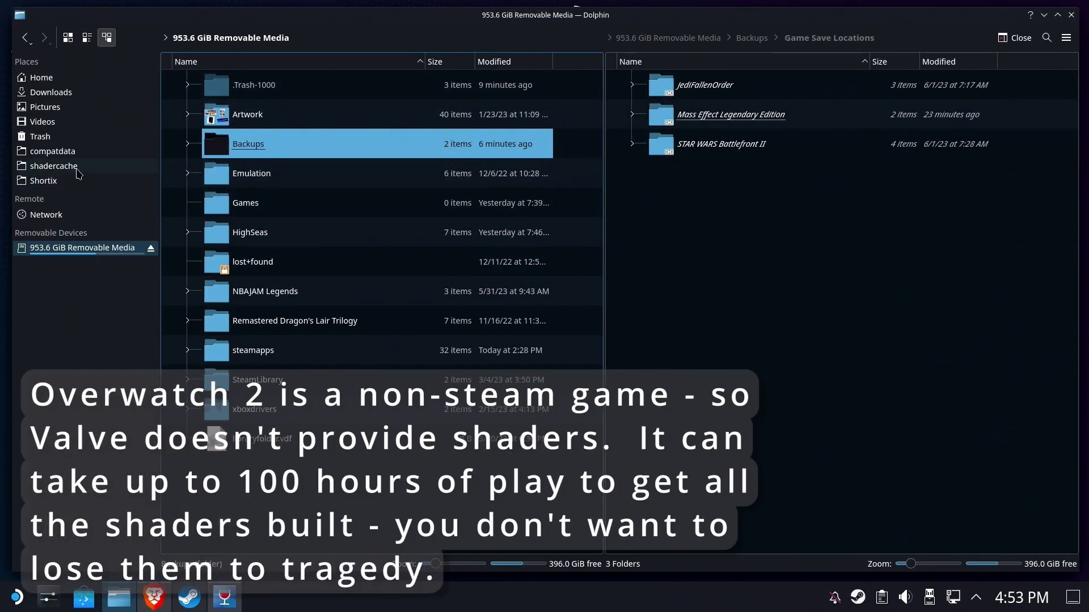
Browse Shortix's _Shaders folder to view the Overwatch 2 shader folder
click(57, 167)
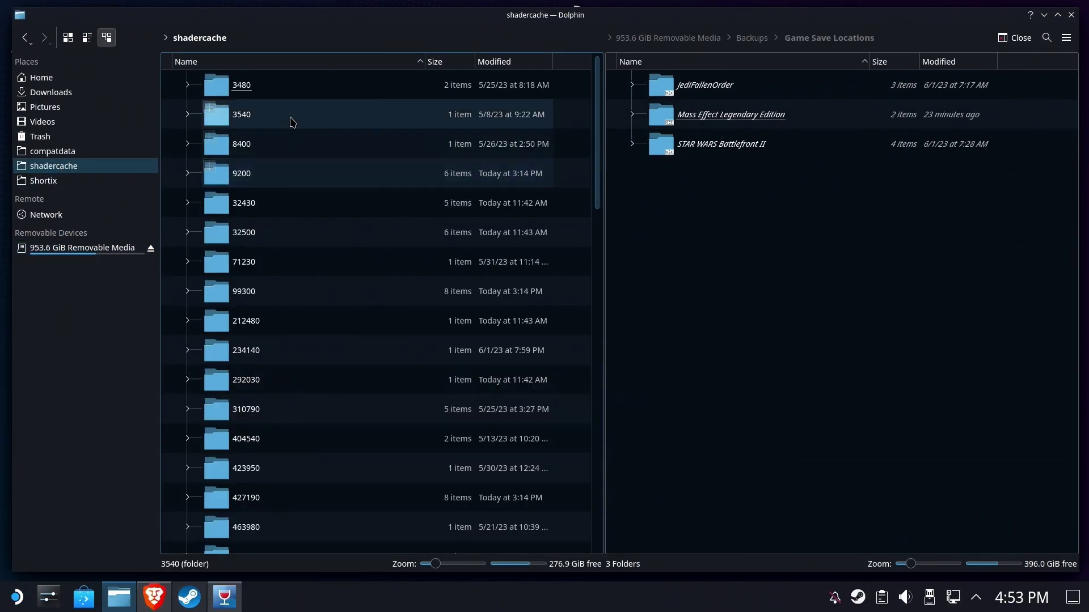
click(55, 182)
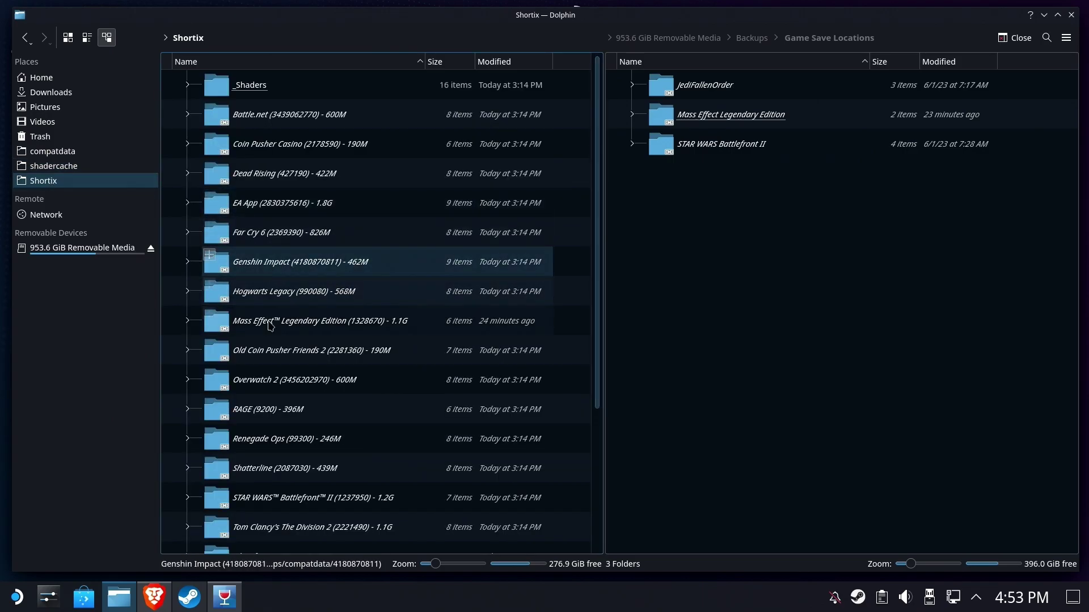
click(250, 85)
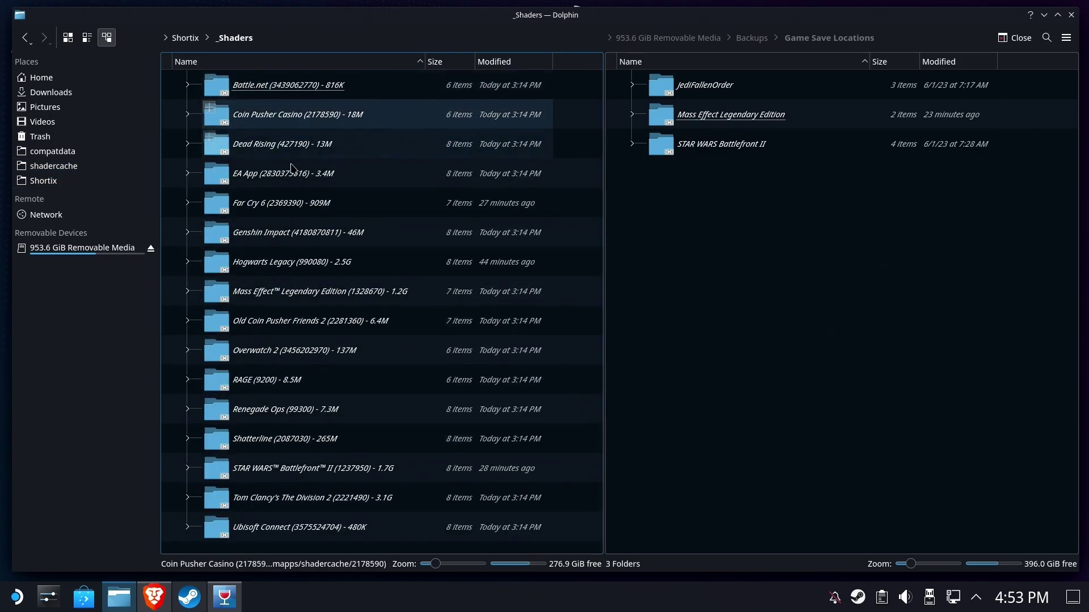
click(276, 353)
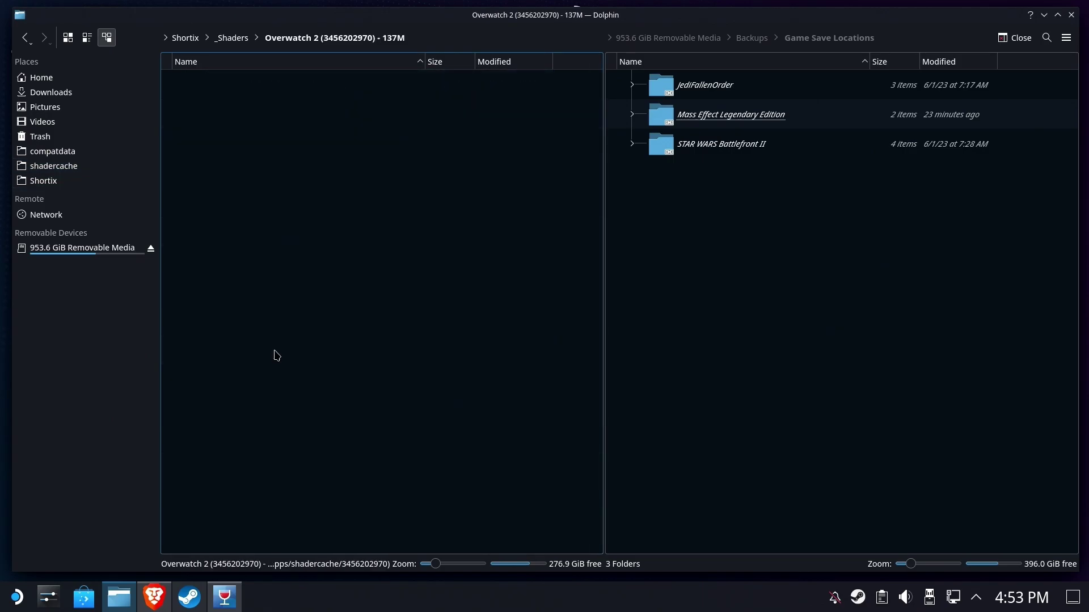
click(712, 299)
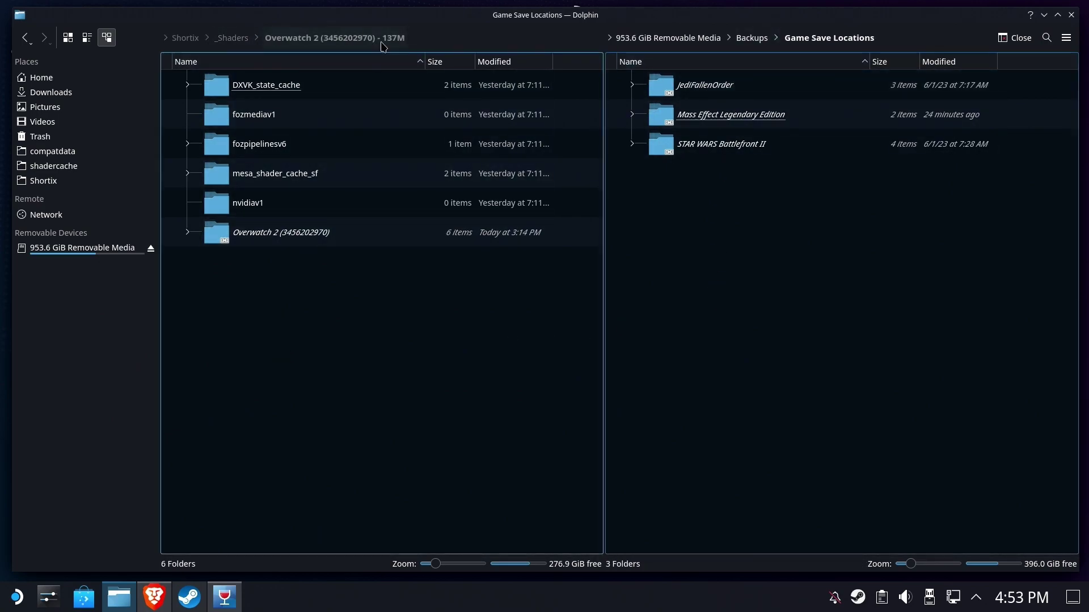
click(233, 38)
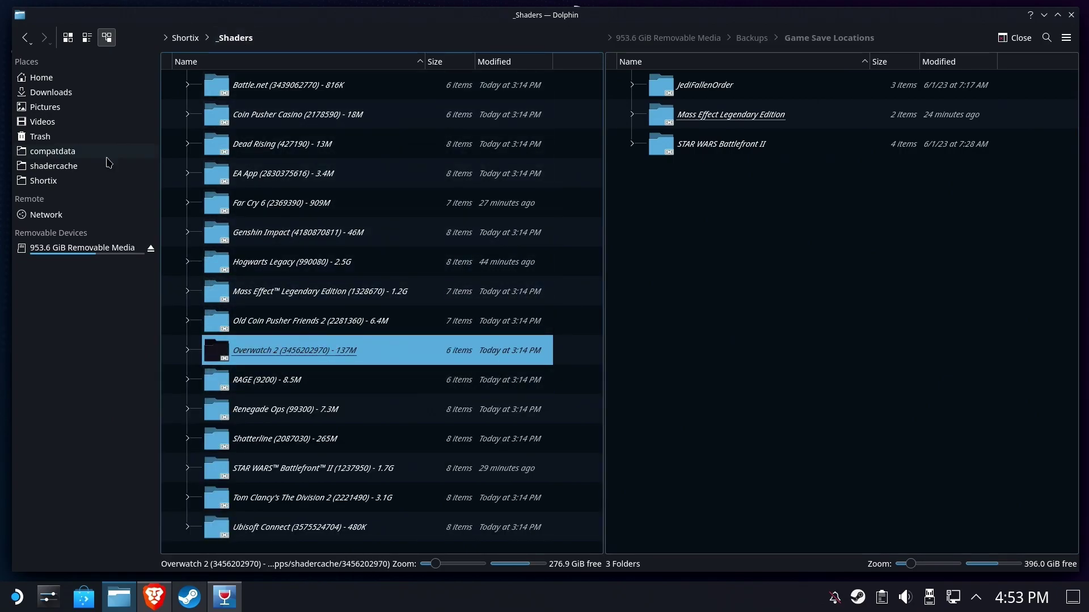
click(69, 171)
scroll(302, 143, down, 10)
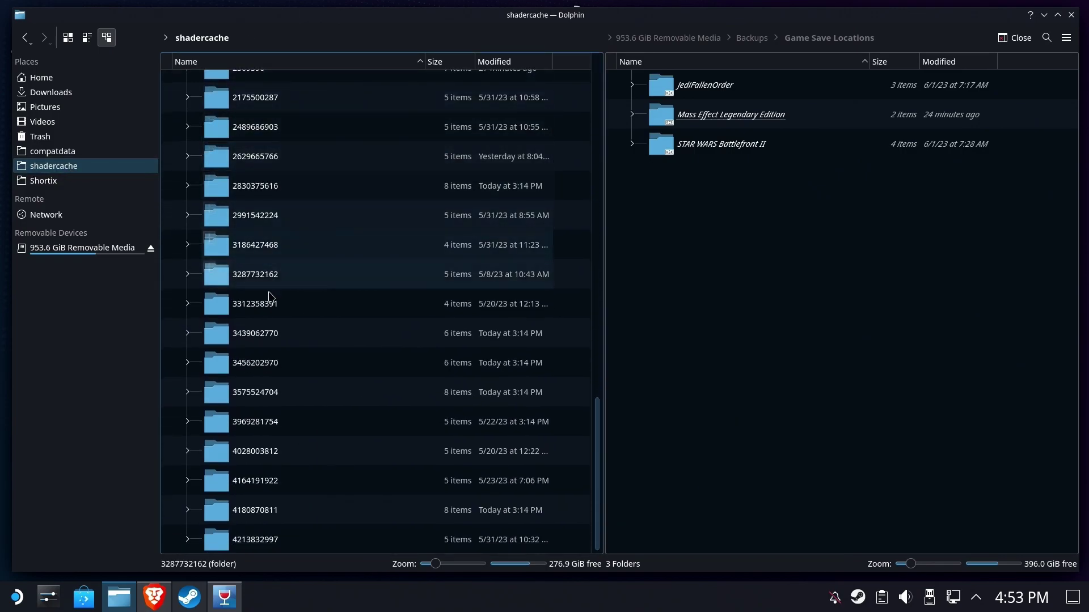
click(272, 369)
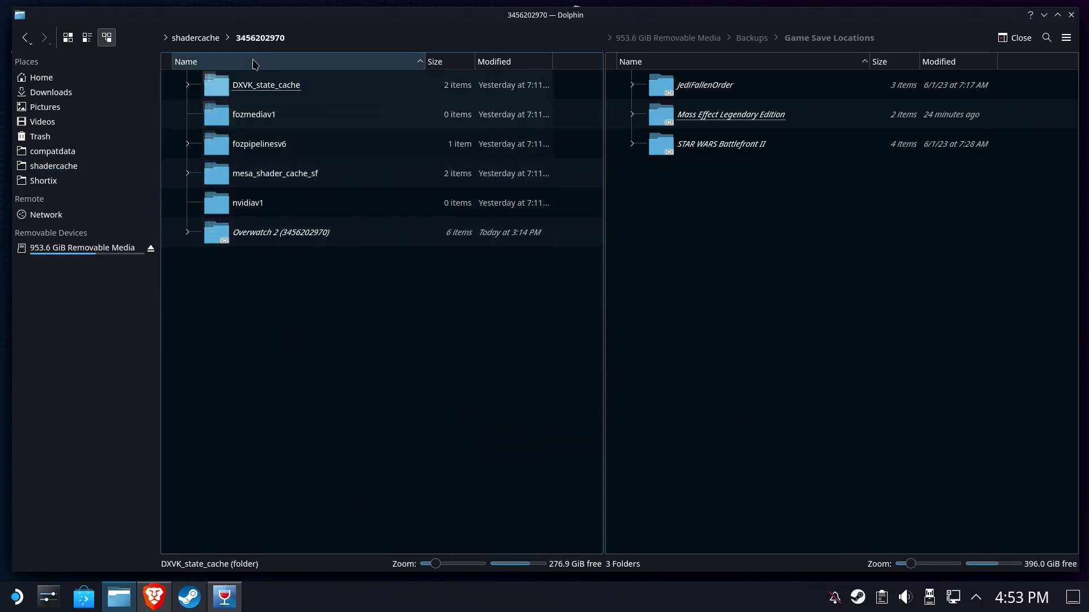
click(214, 38)
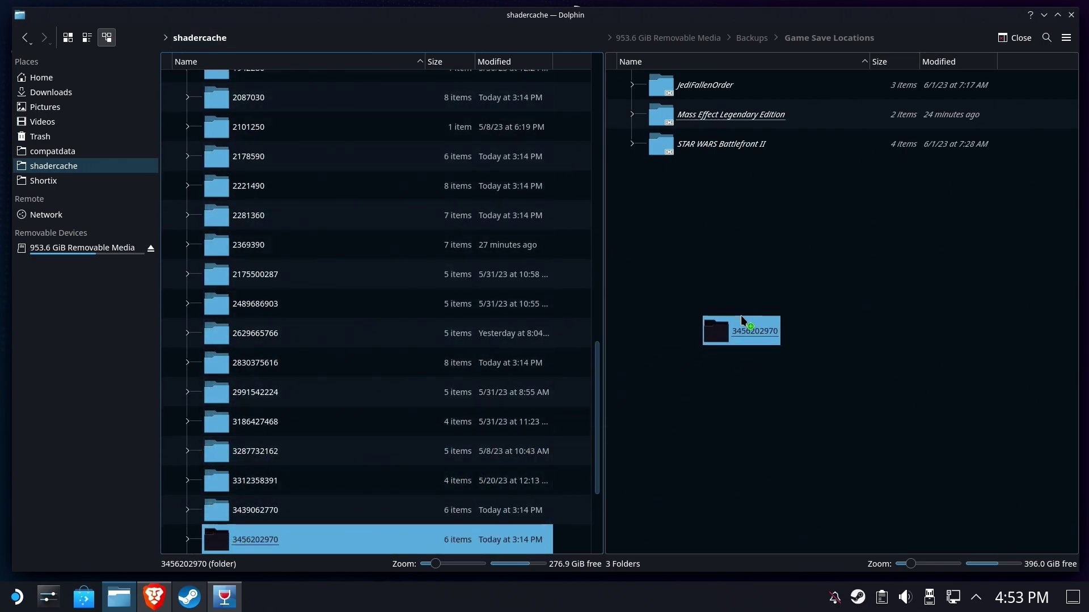
drag(741, 316, 741, 316)
click(763, 355)
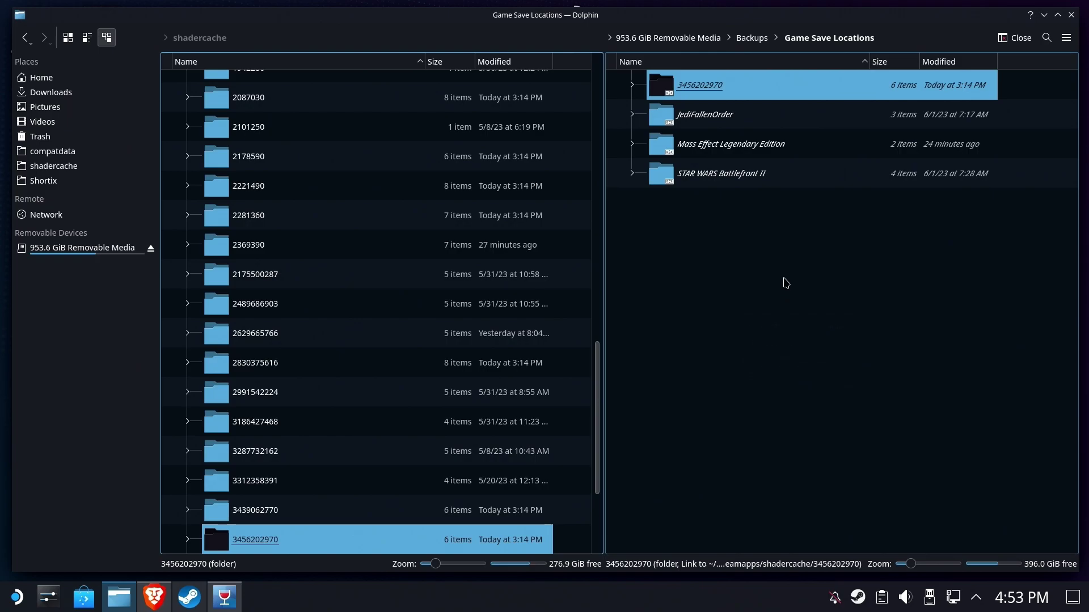
key(F2)
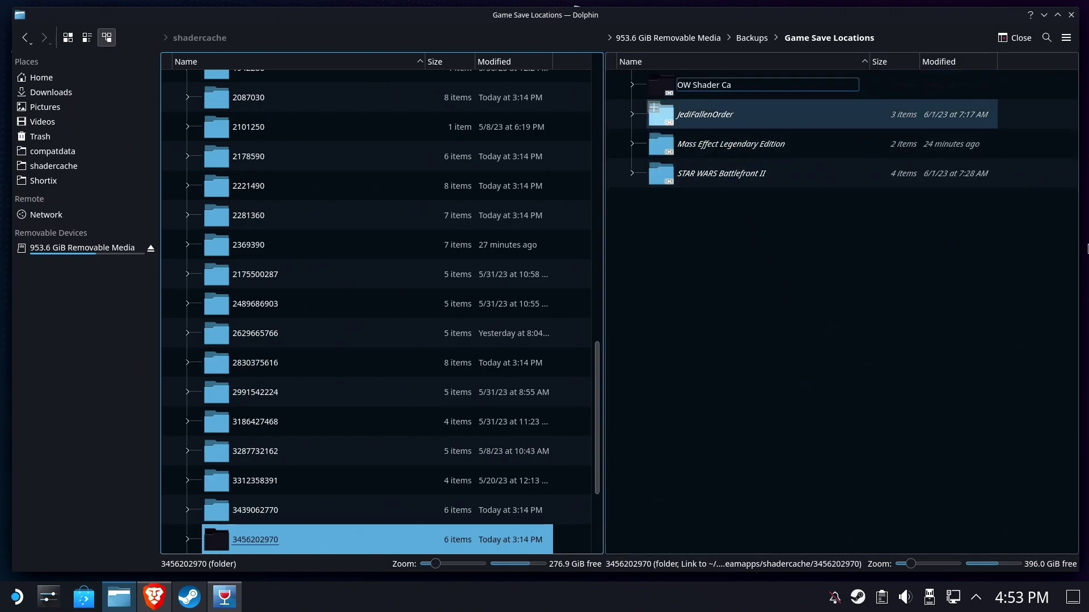
text(OW Shader Caches)
key(Return)
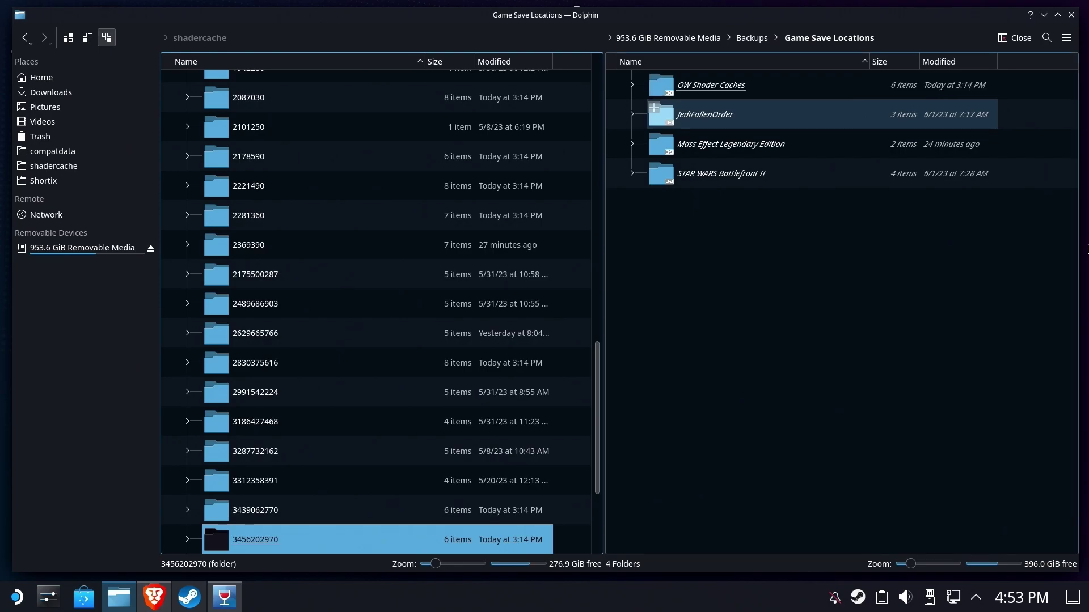
click(825, 397)
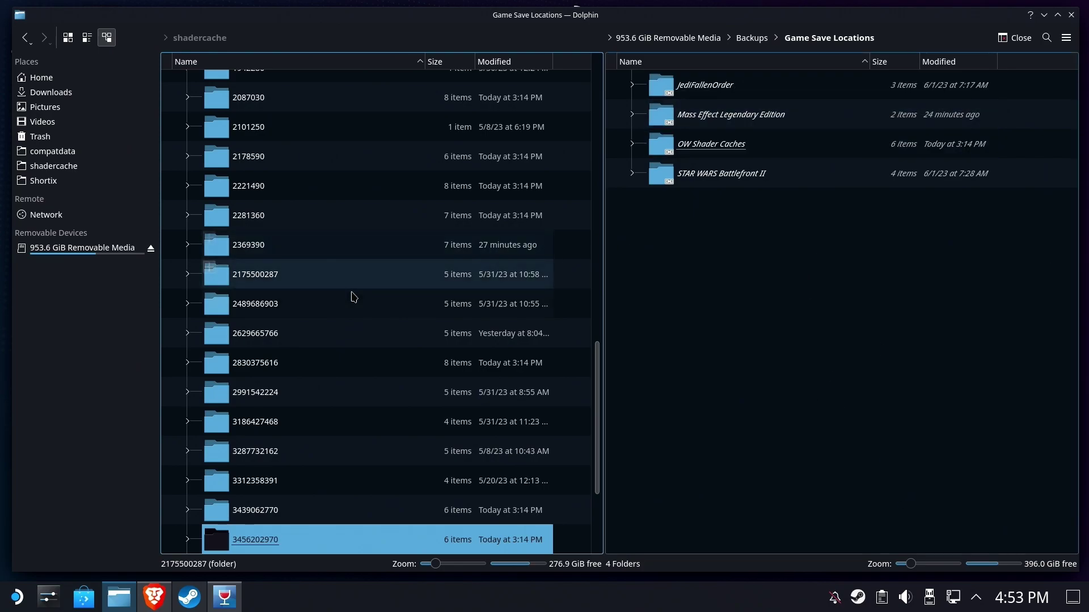
click(272, 304)
Go to Backups > Game Save Backups and create a new folder named 'OW2 Shaders'
click(91, 247)
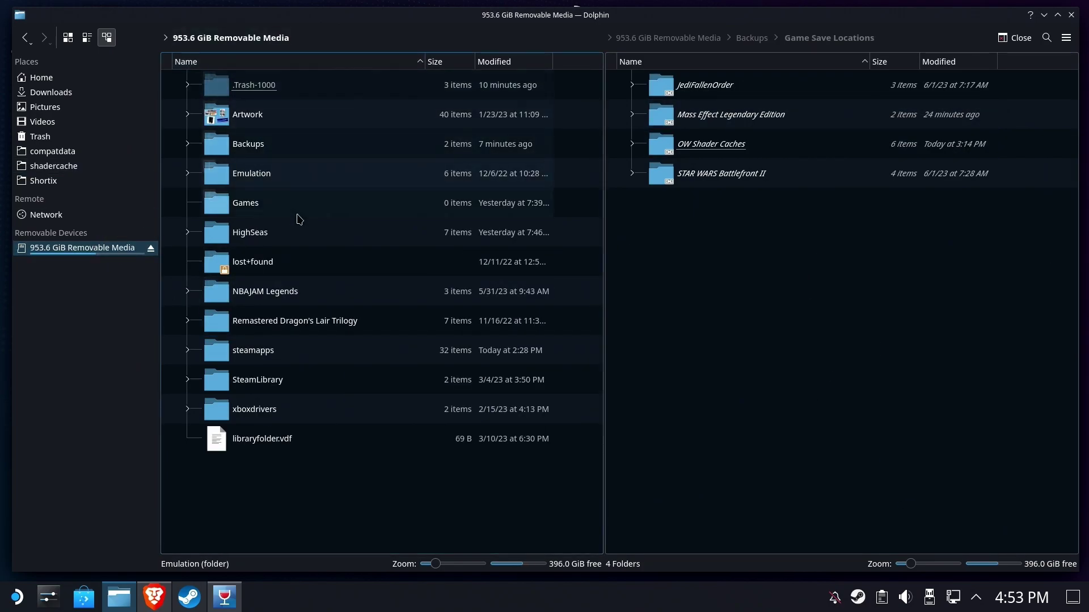
click(255, 143)
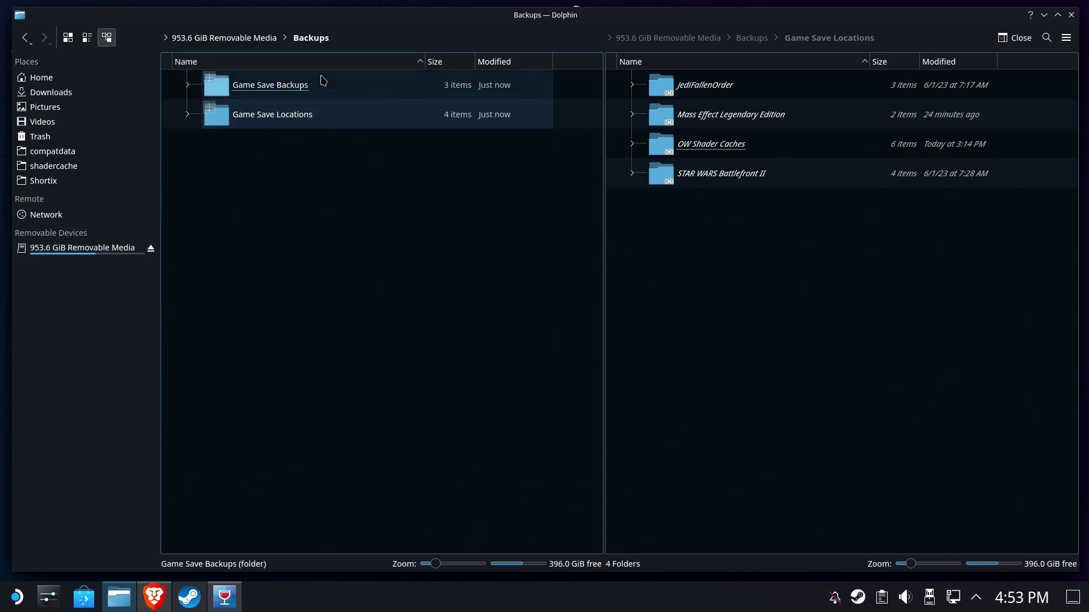
click(274, 95)
double_click(273, 95)
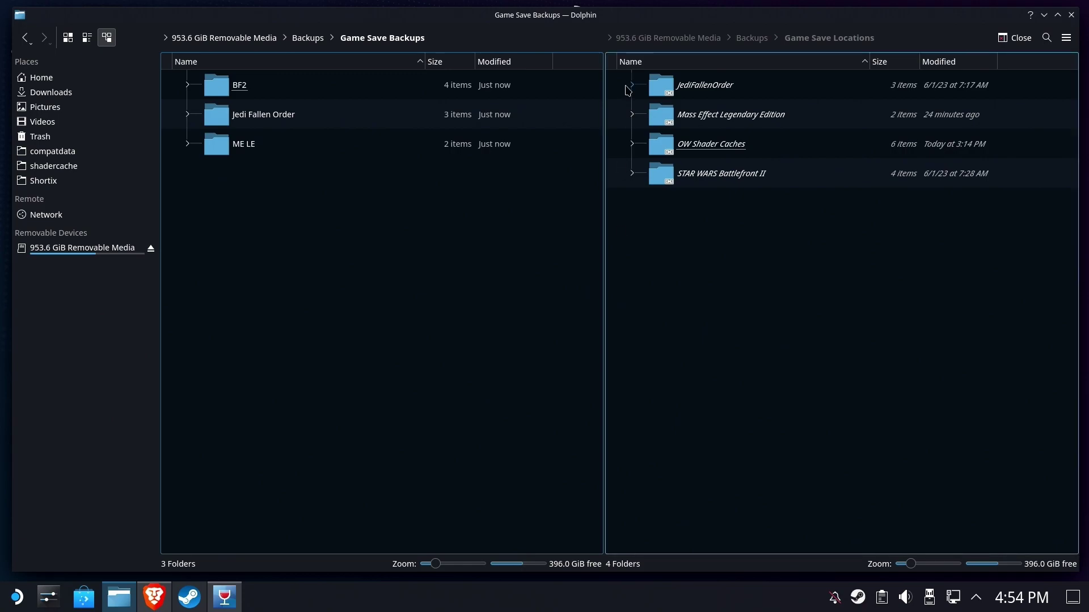
right_click(339, 223)
mouse_move(377, 231)
click(526, 233)
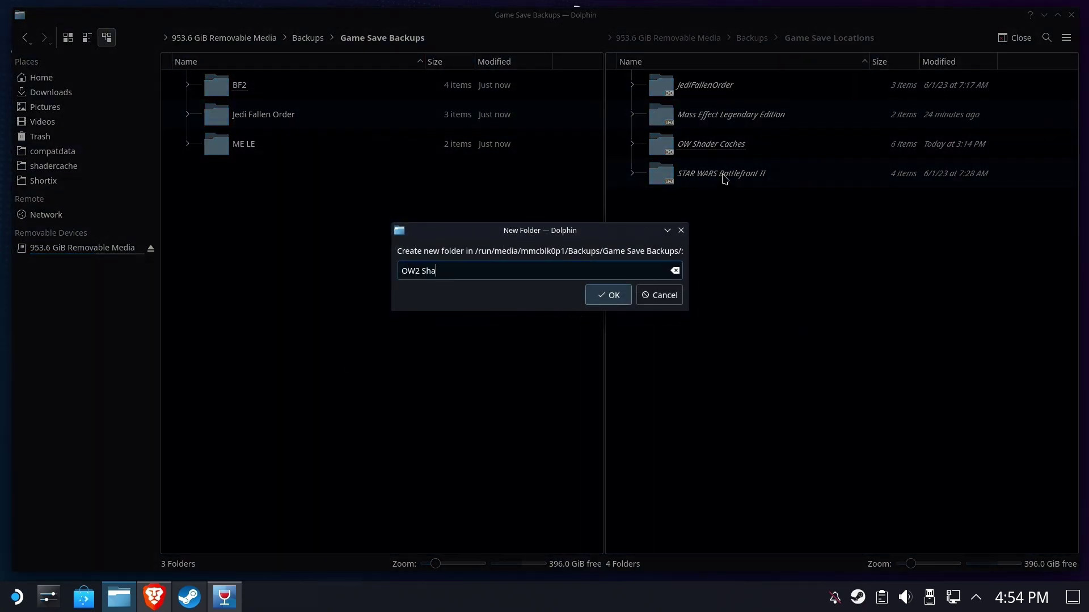
key(Return)
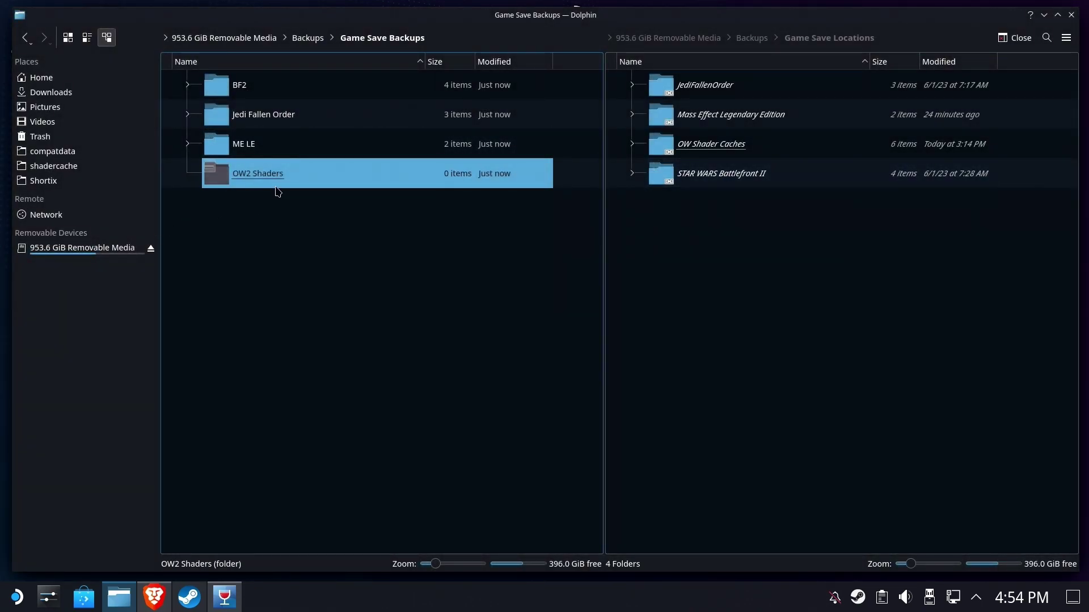
Copy all six shader cache folders from OW Shader Caches into OW2 Shaders
click(277, 186)
click(650, 262)
click(703, 147)
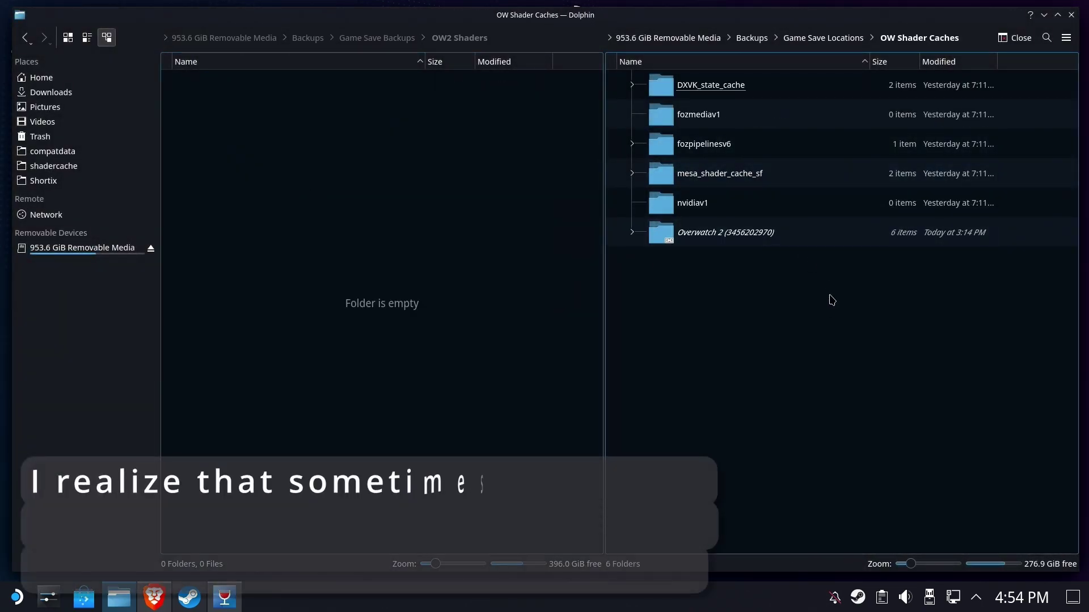
drag(832, 307, 416, 190)
click(474, 211)
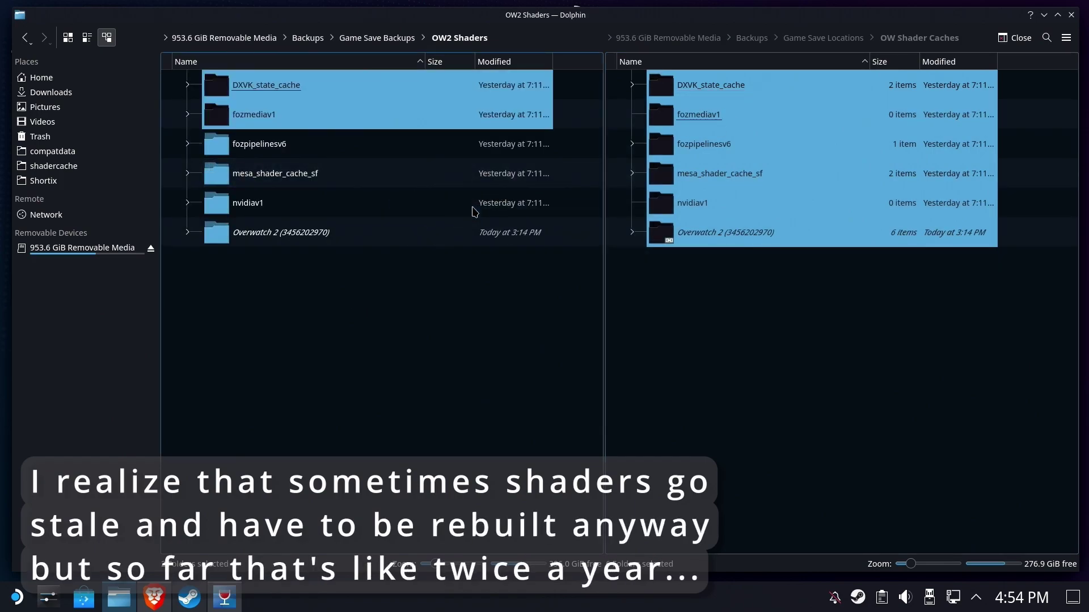
click(411, 343)
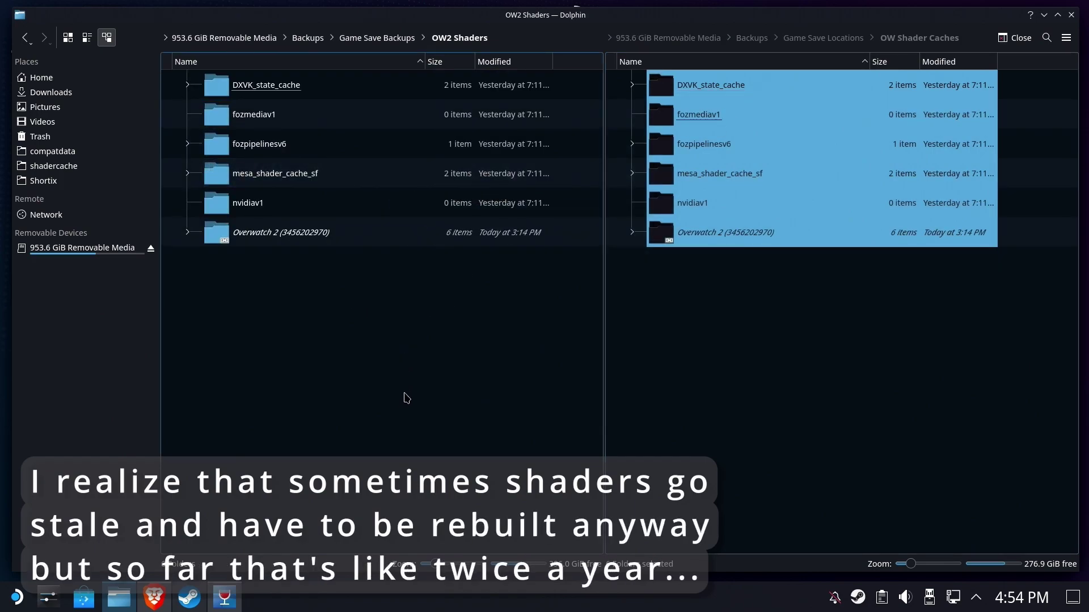
Return both panes to Game Save Backups and Game Save Locations, clearing selections
click(379, 38)
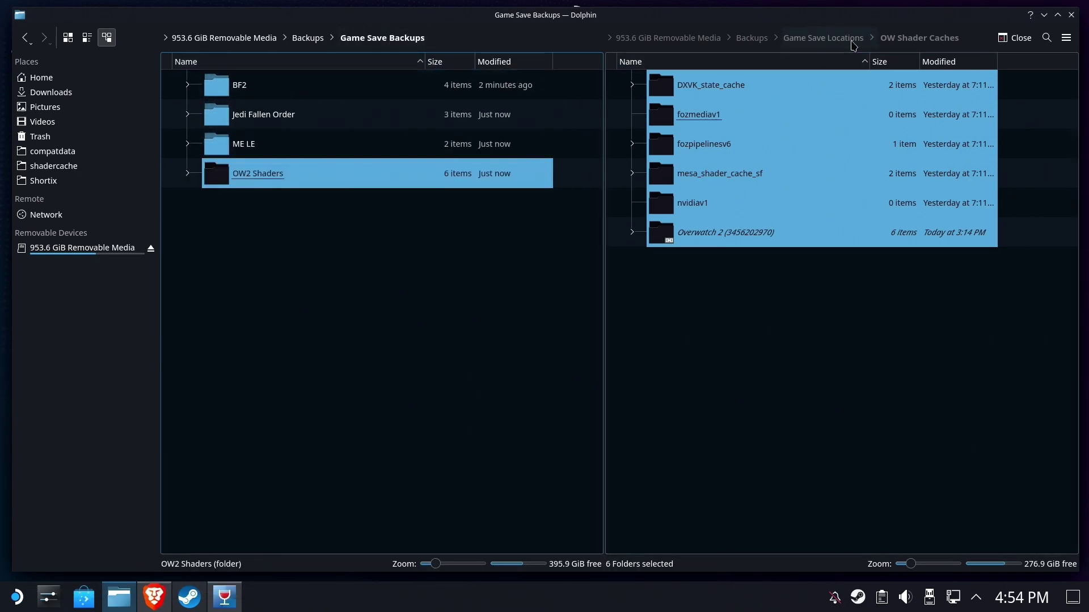
click(839, 39)
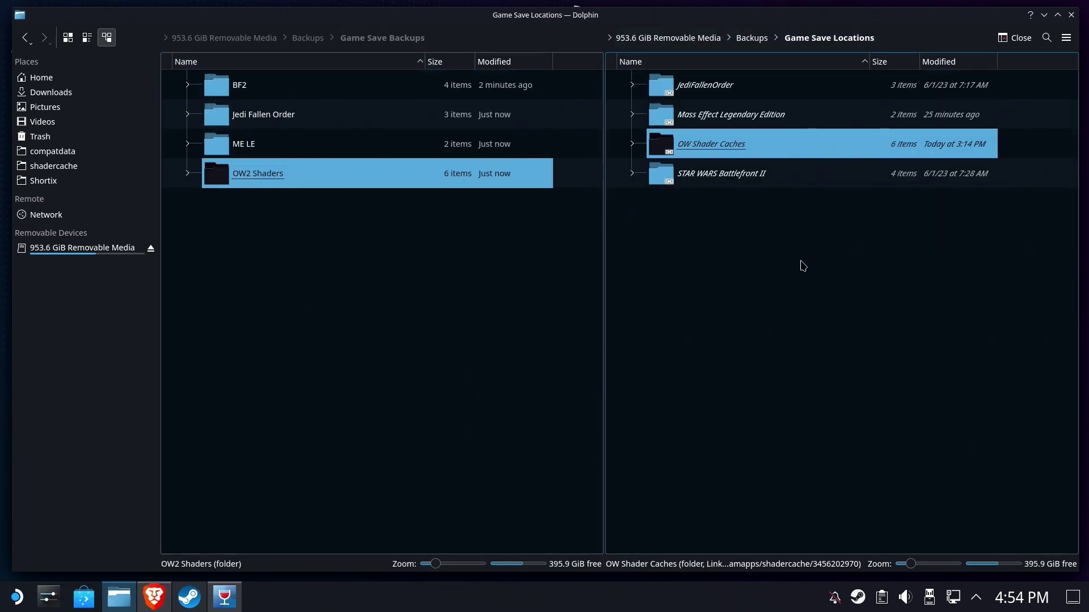
click(803, 266)
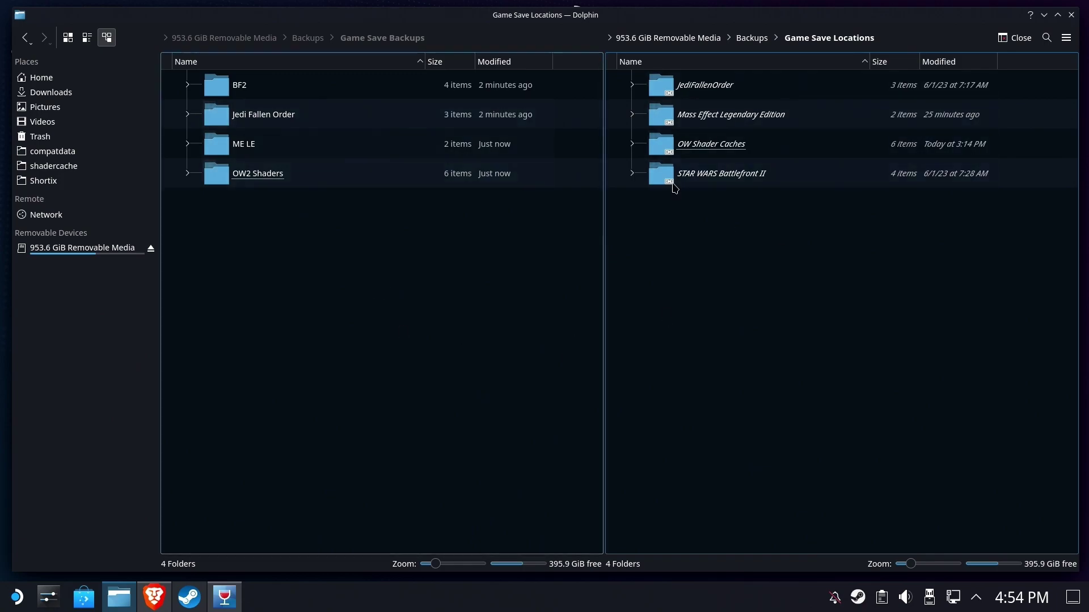